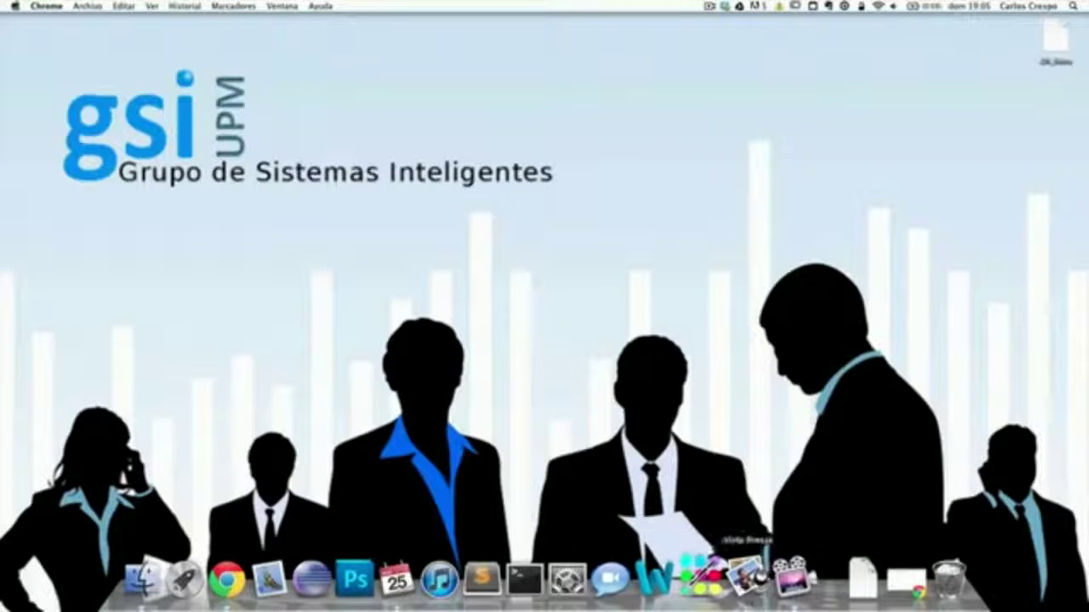
Bring up the Episteme page in Chrome and switch its interface language to English
click(893, 581)
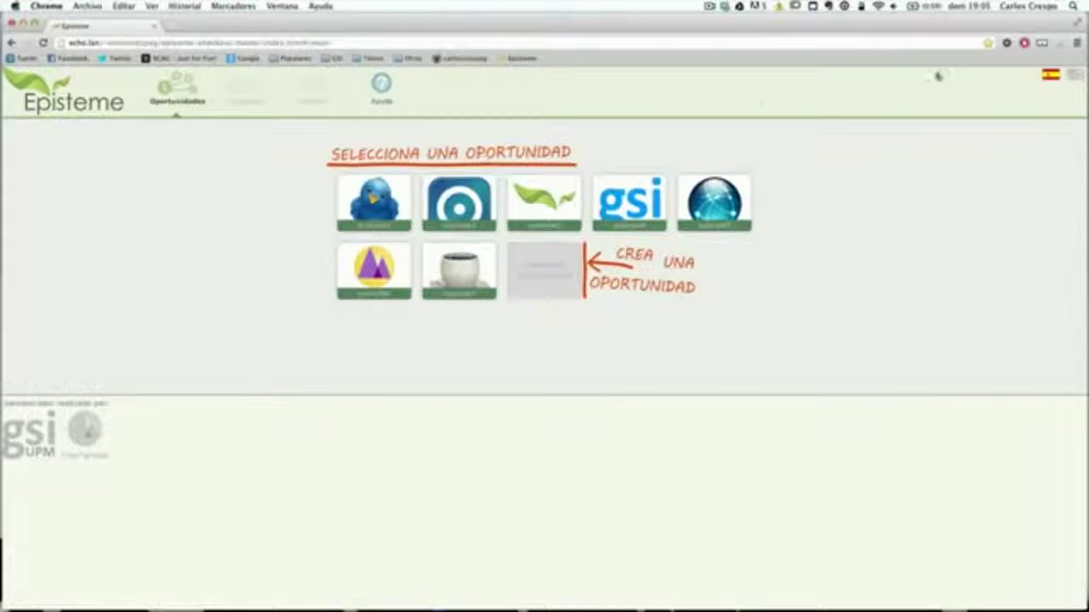
click(1075, 75)
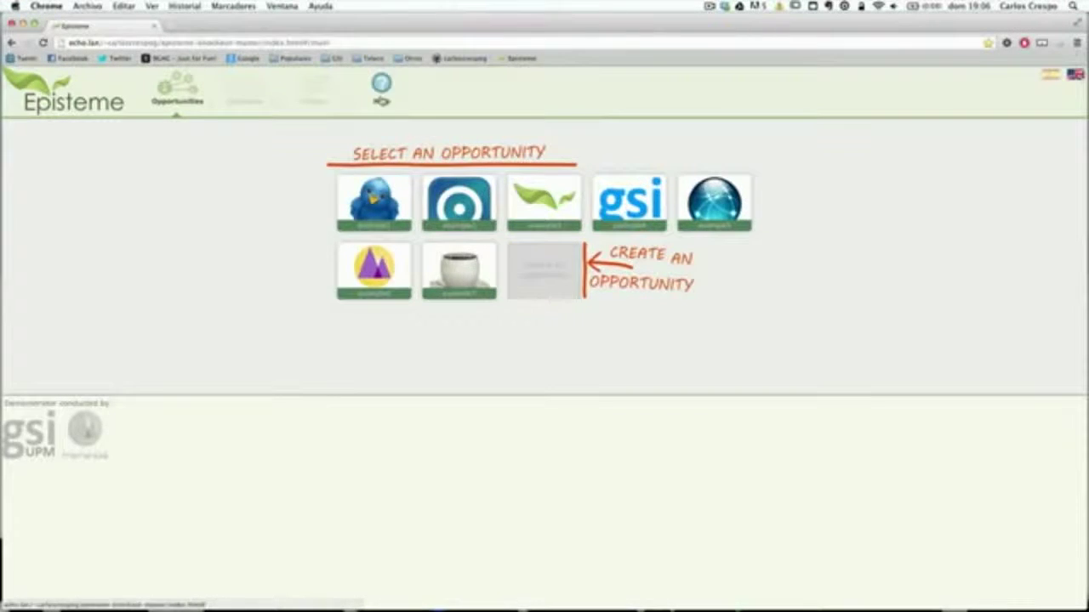
Read and close the Episteme help text, and open the opportunity with the blue bird logo
click(381, 85)
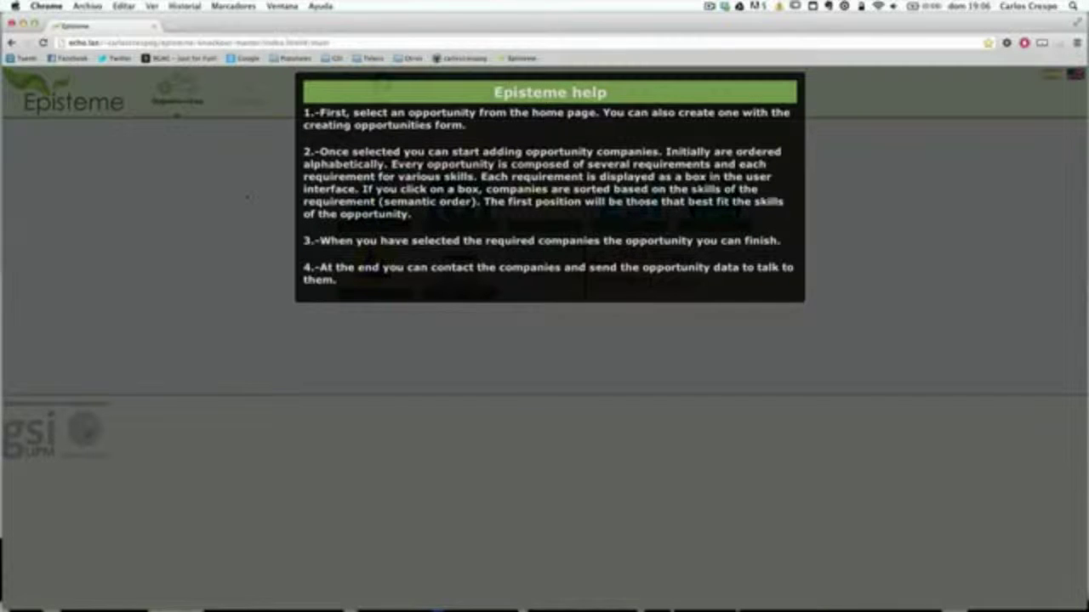
click(245, 197)
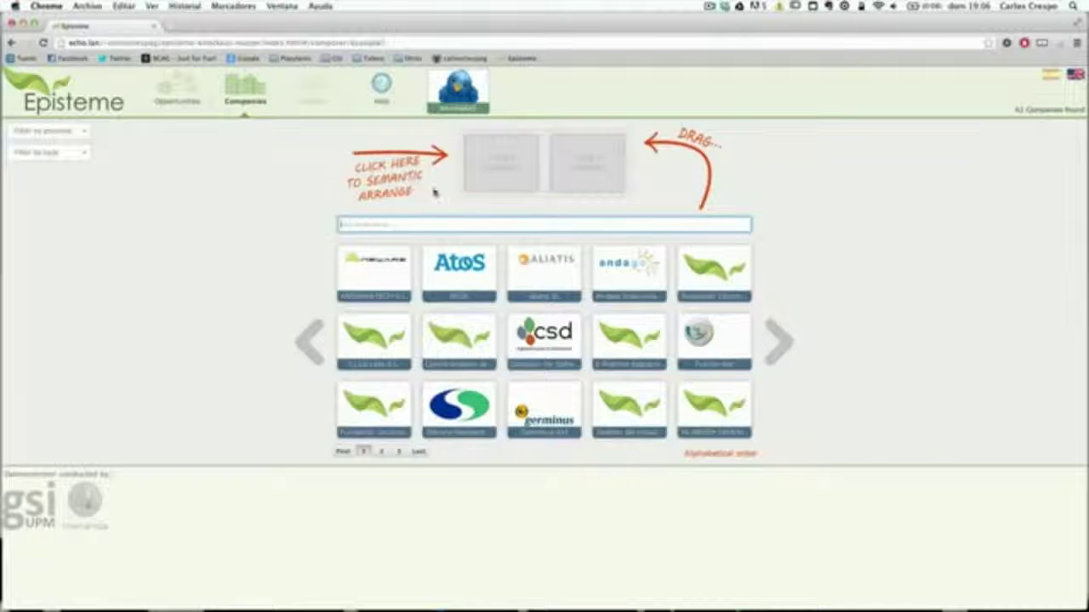
Check the skills each requirement needs and assign the ITA company from the second results page to the first requirement
drag(587, 161, 500, 158)
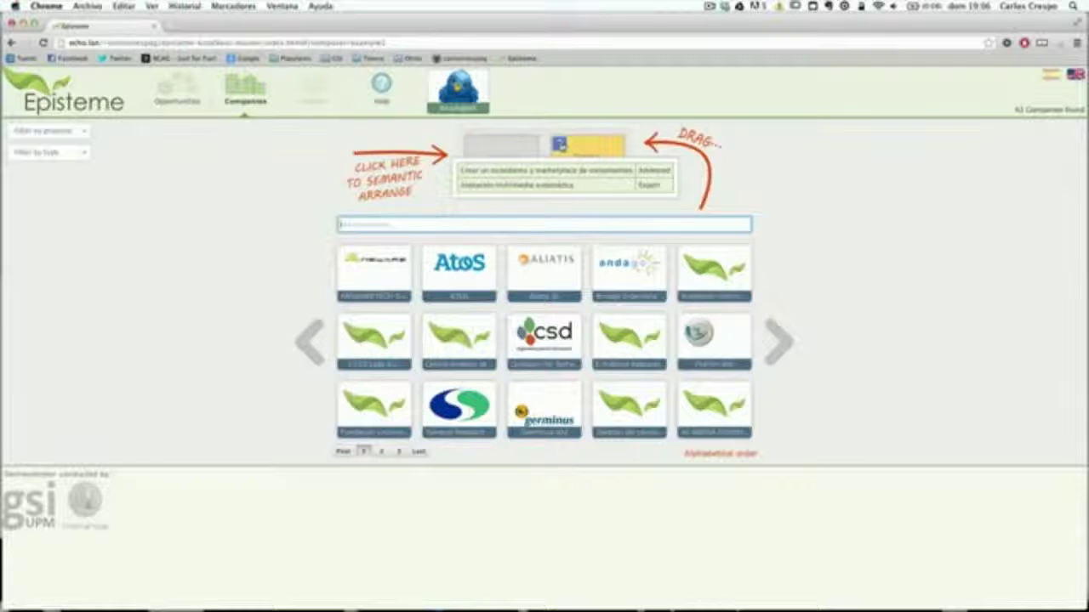
click(789, 358)
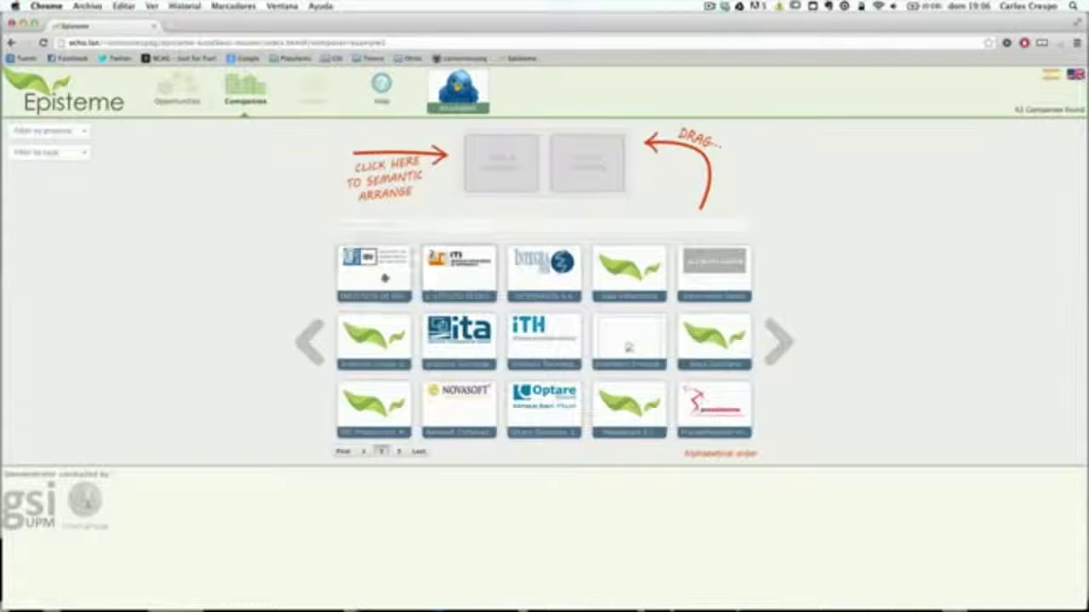
mouse_move(357, 266)
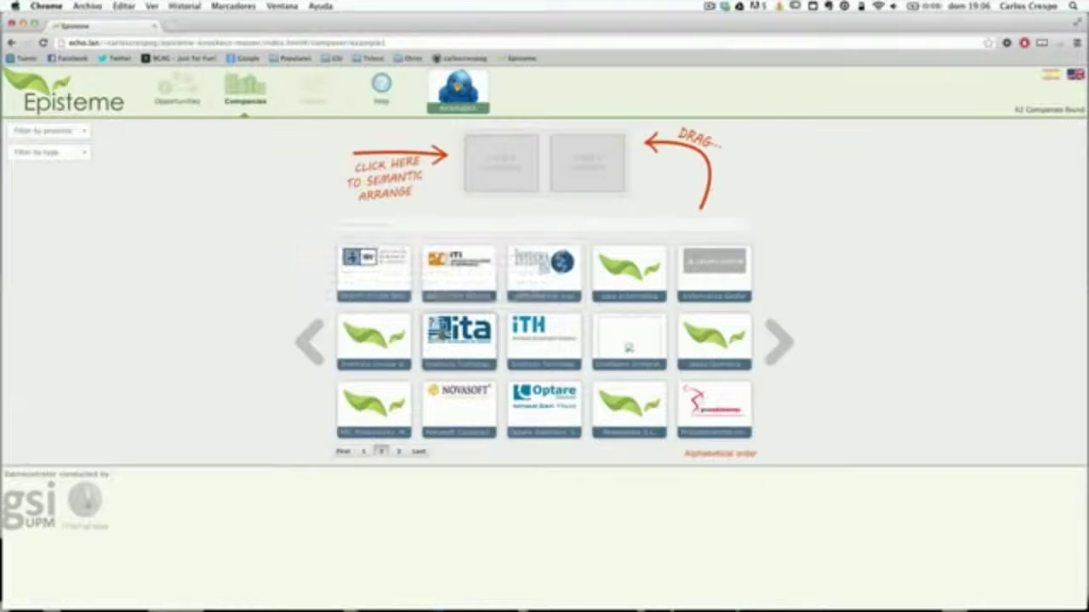
drag(459, 334, 501, 160)
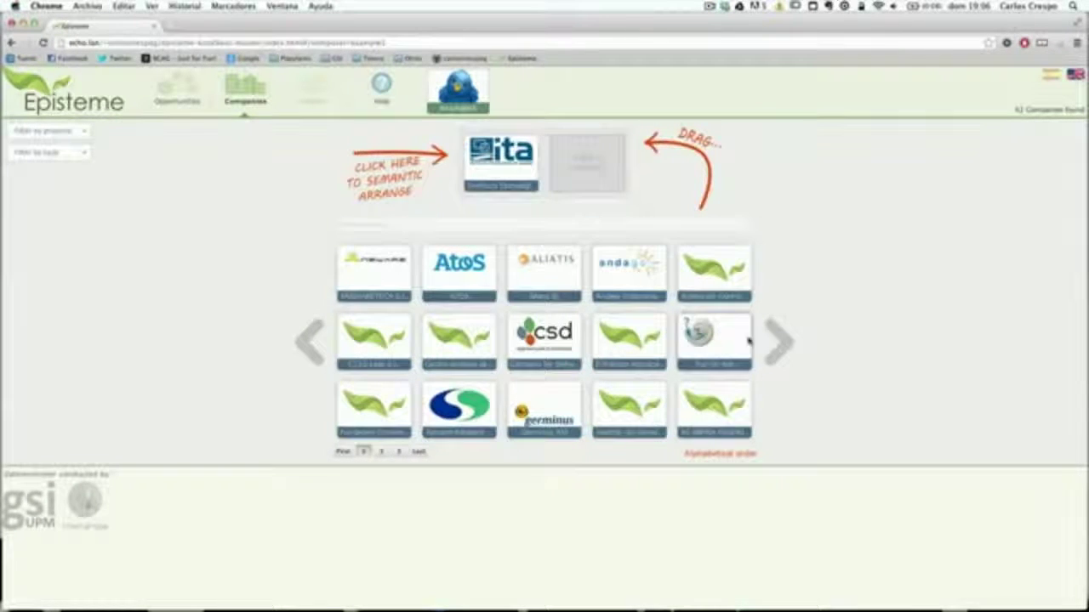
Assign the fourth company on the second results page to the second requirement, and decline finalizing the opportunity
click(777, 341)
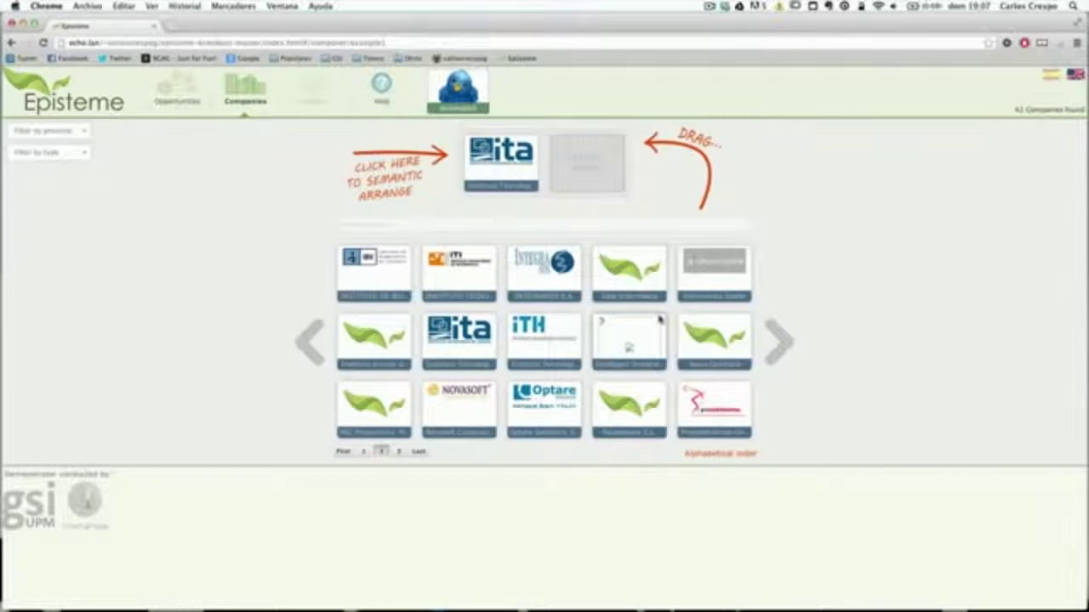
drag(600, 255, 587, 164)
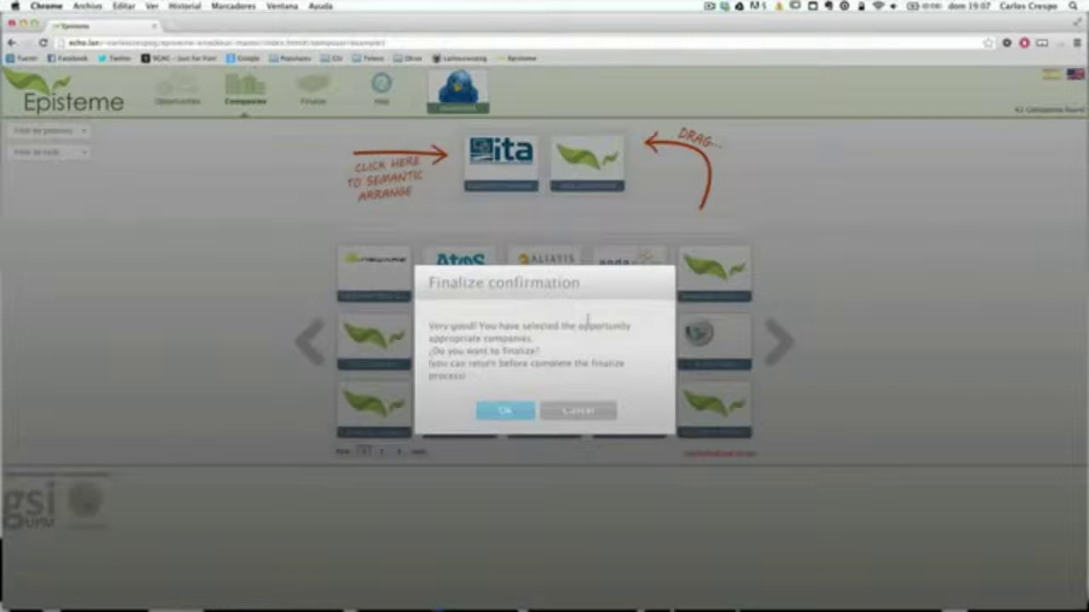
click(605, 413)
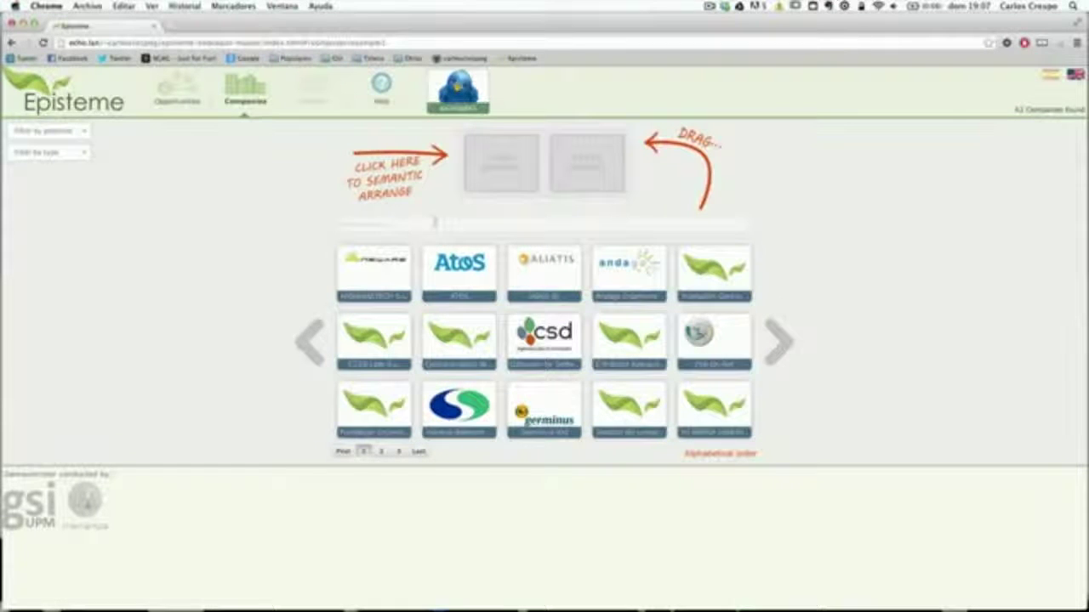
Search for the company Informática Gesfor and assign it to the first requirement
click(435, 223)
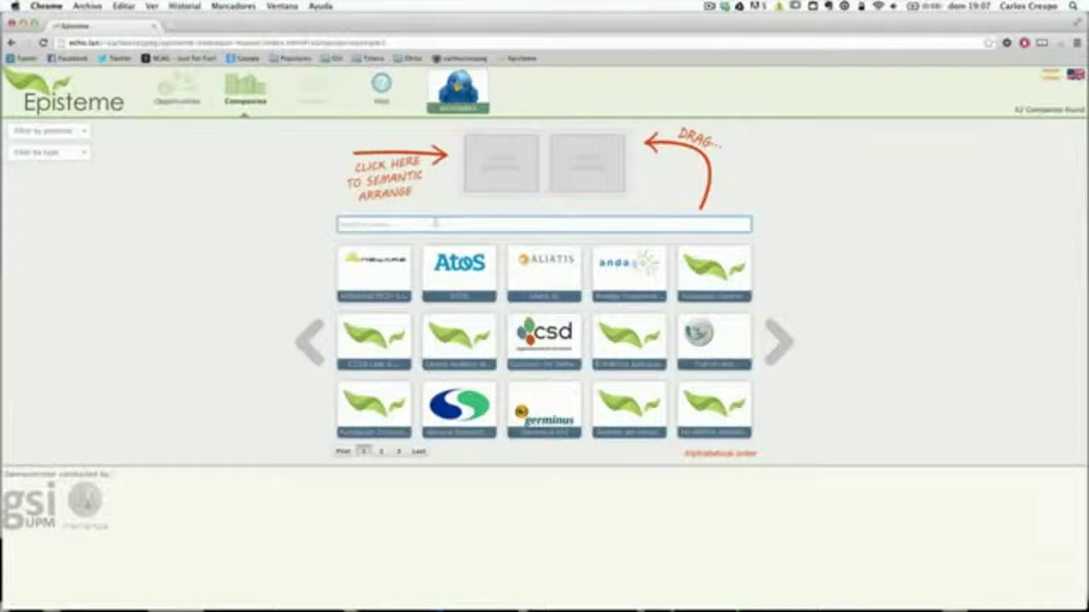
text(cesine)
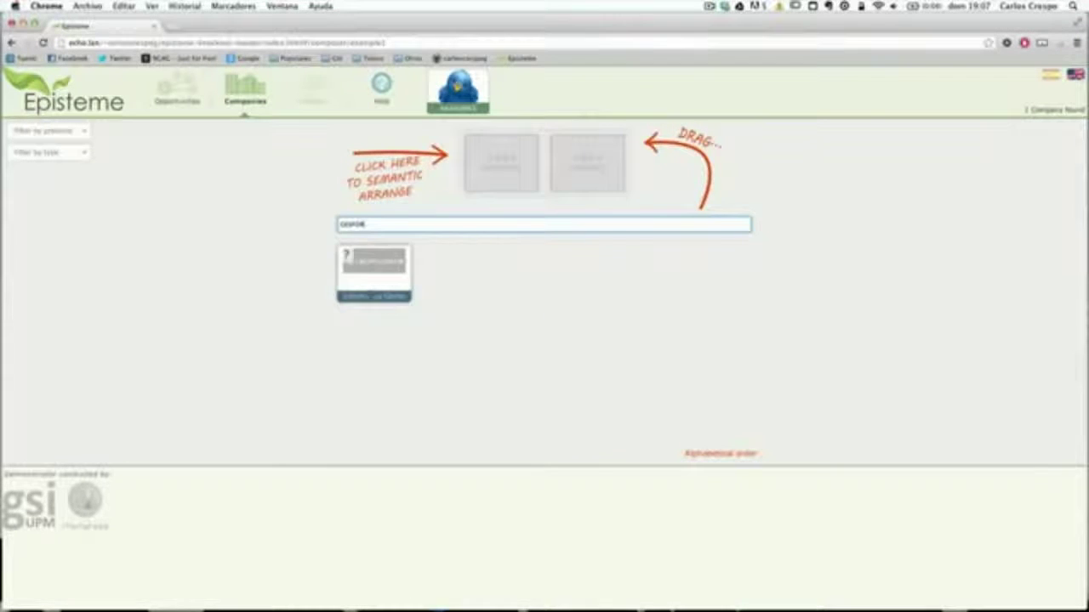
mouse_move(346, 255)
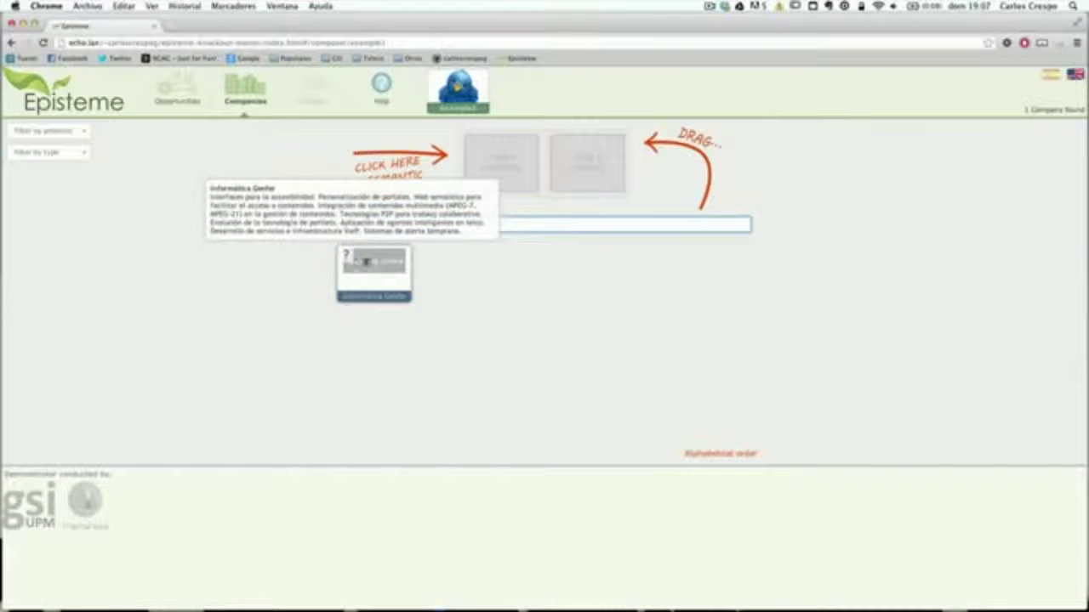
drag(366, 265, 501, 161)
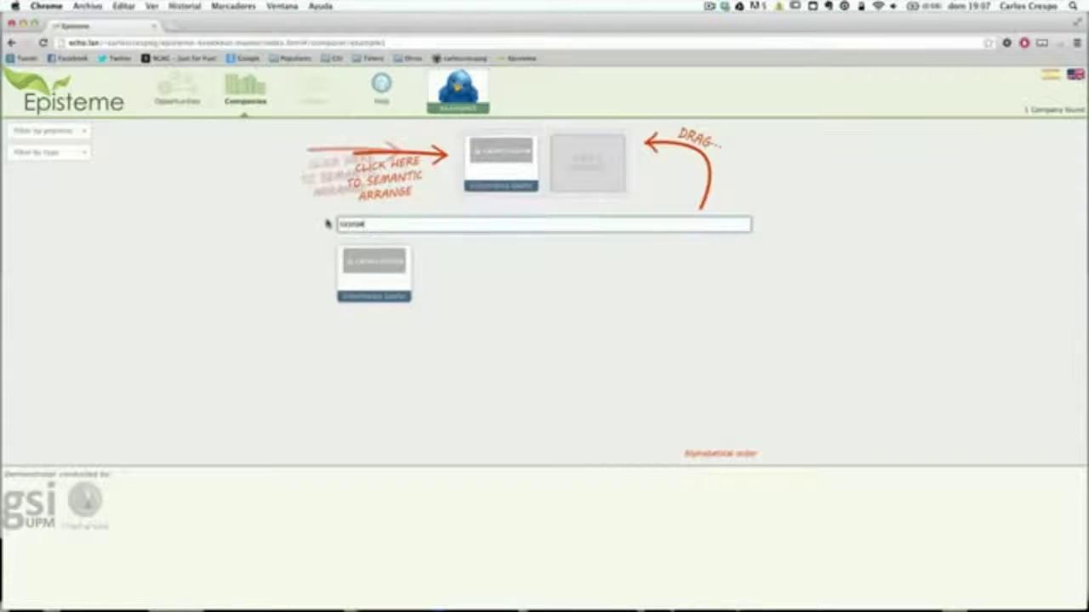
Clear the company search term
click(370, 228)
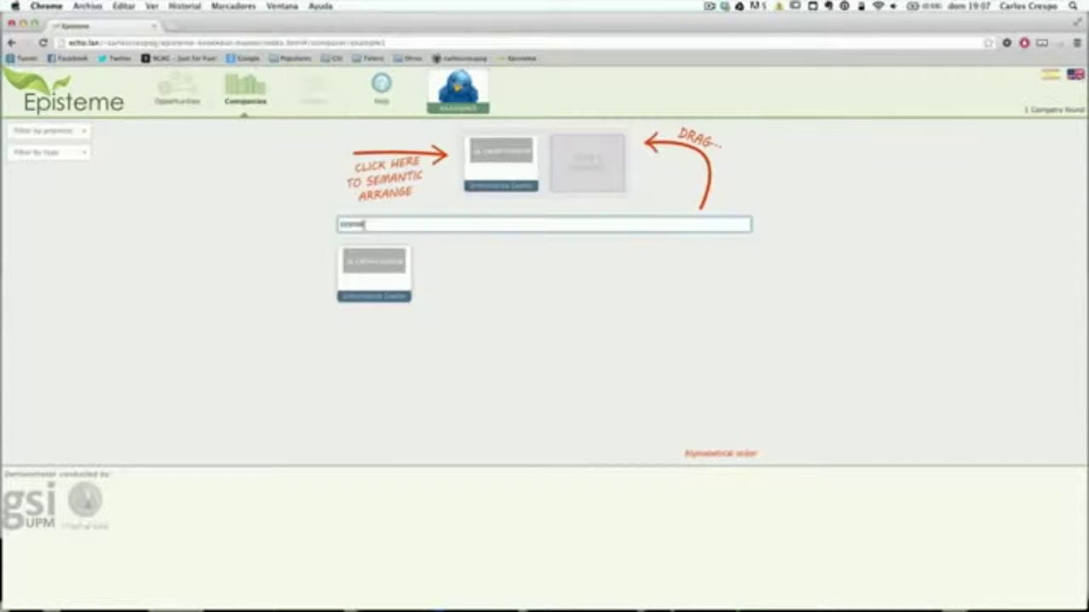
key(BackSpace)
key(BackSpace)
key(BackSpace)
key(BackSpace)
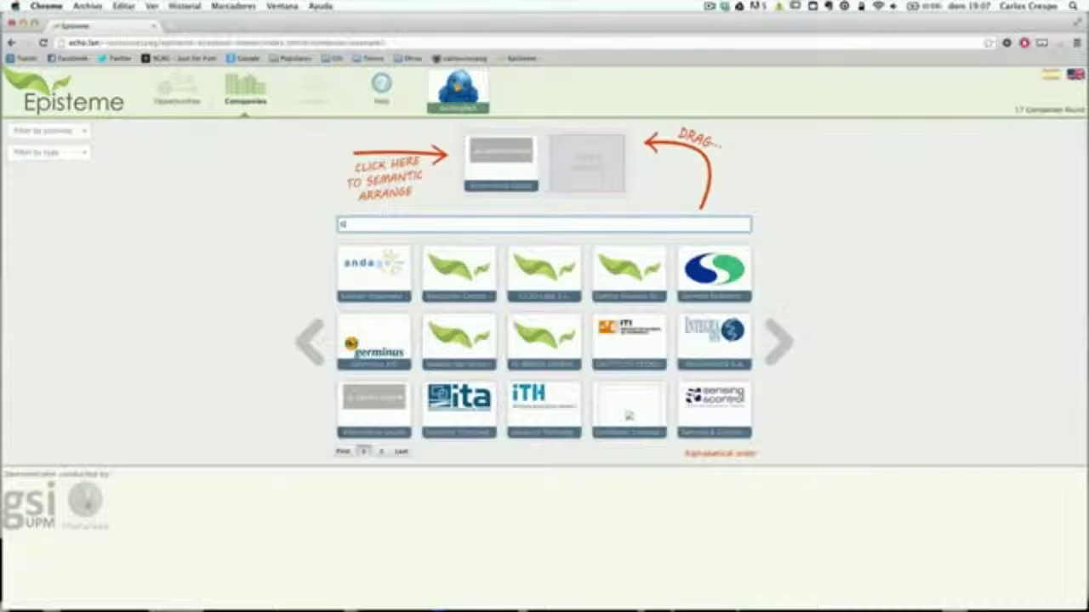
key(BackSpace)
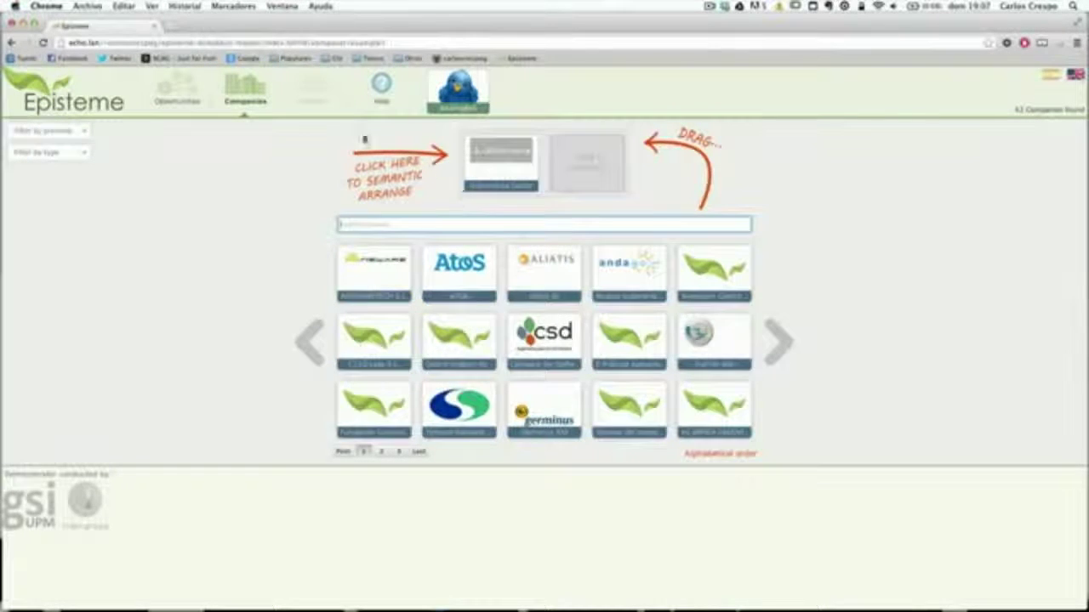
Filter the companies by the province Santa Cruz de Tenerife and try picking up the listed company
click(85, 136)
click(86, 152)
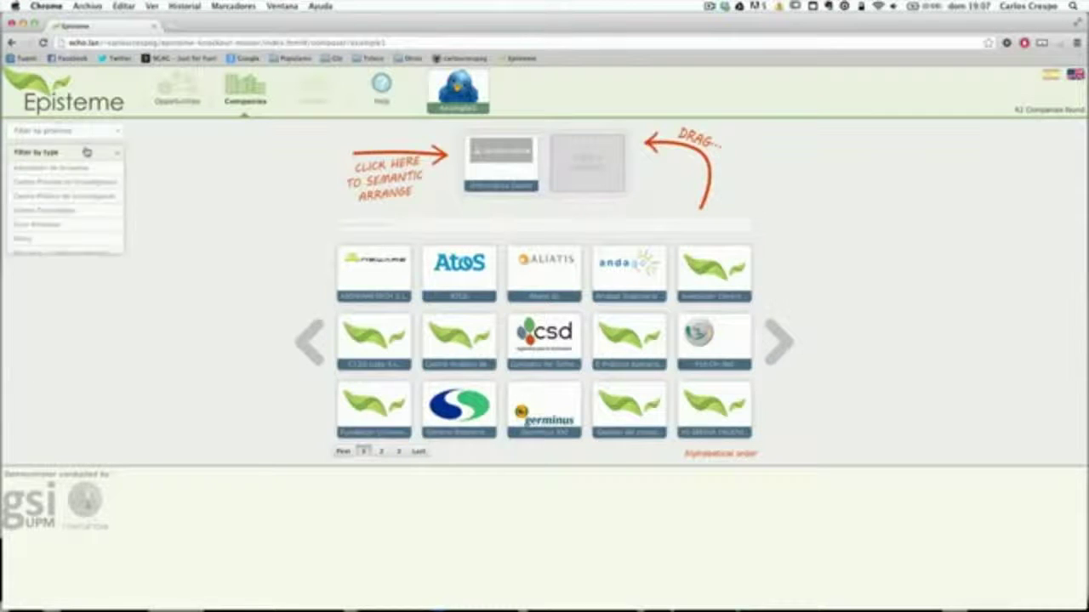
click(106, 155)
click(90, 134)
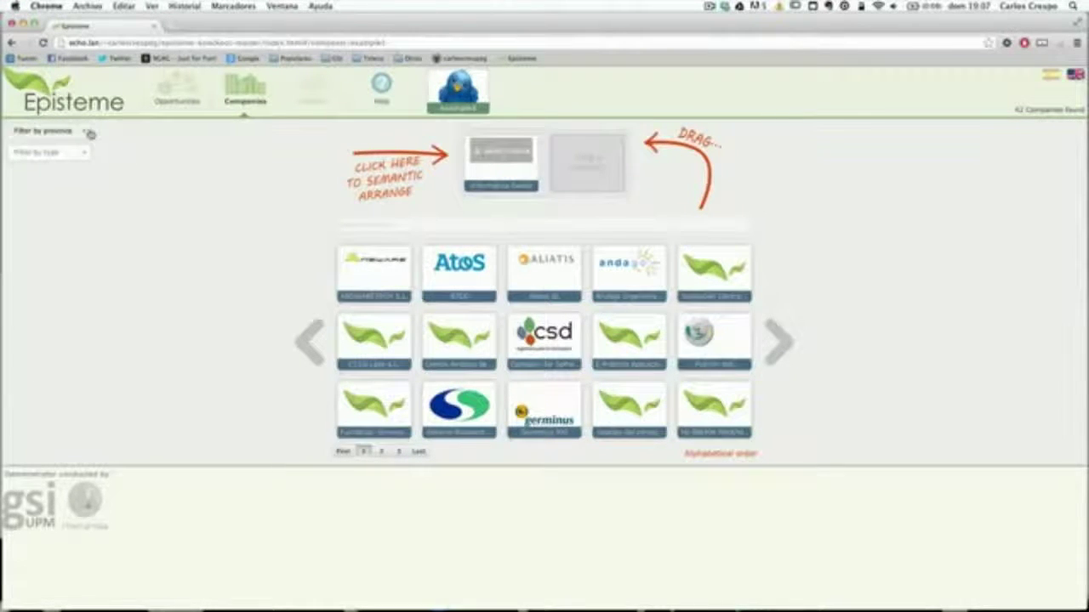
click(90, 133)
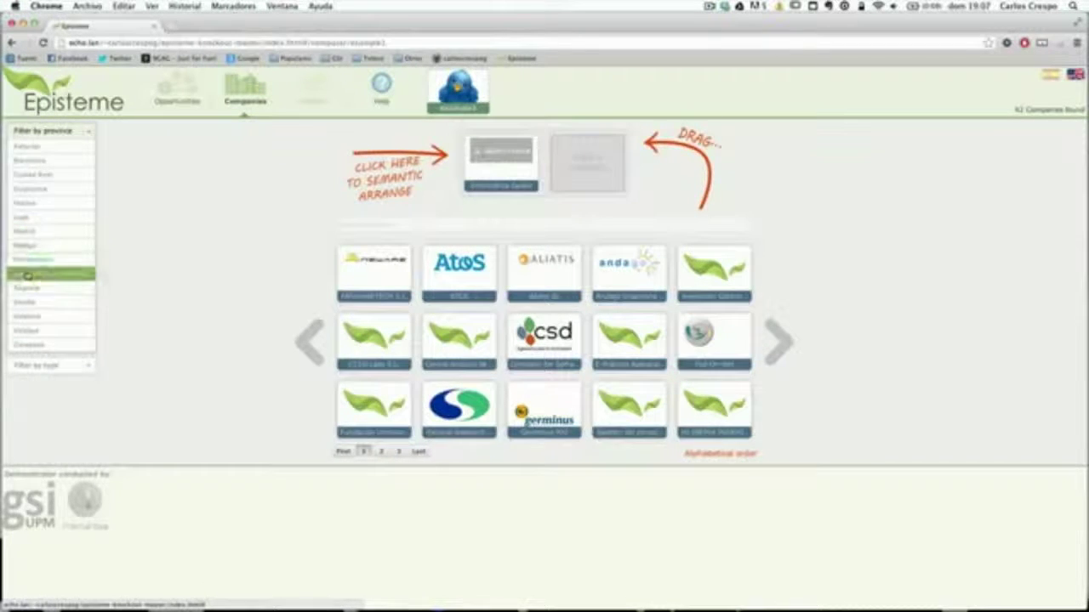
click(27, 274)
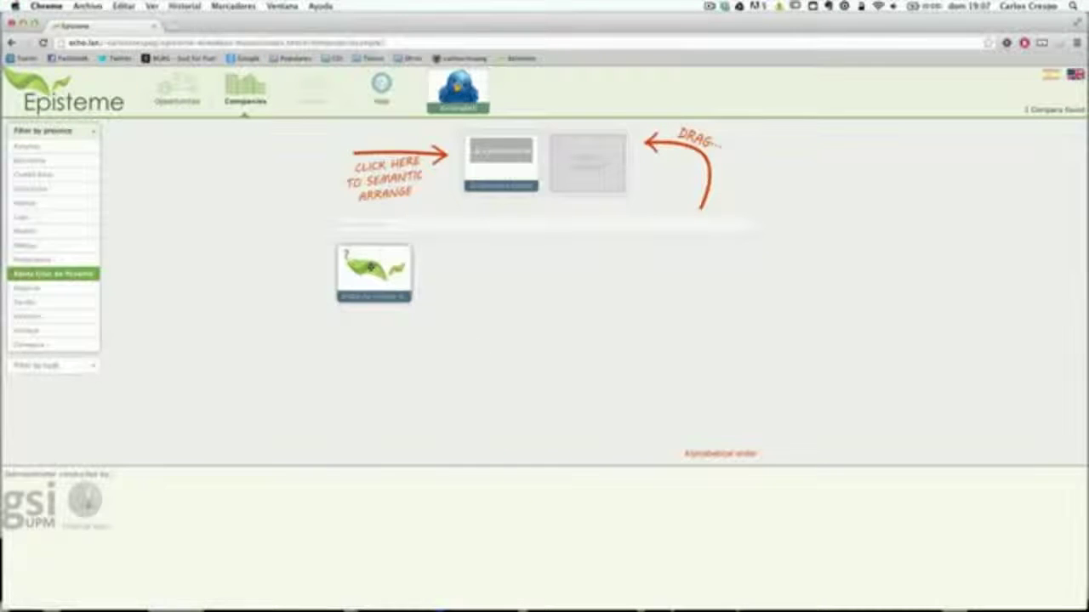
drag(374, 271, 544, 255)
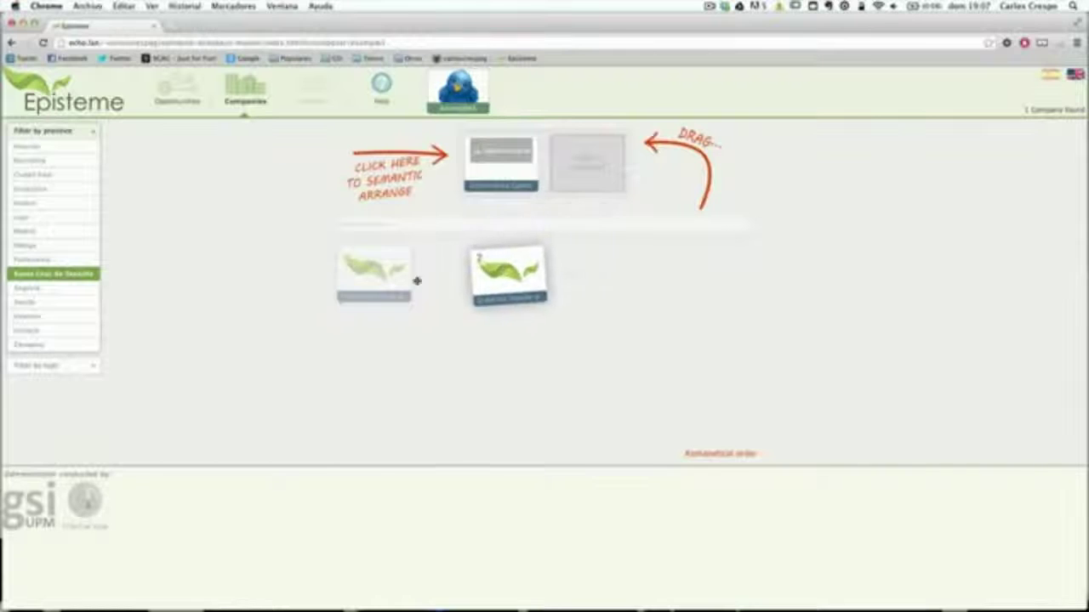
Try adding Madrid to the province filter, and replace it with Segovia and Valencia
click(70, 234)
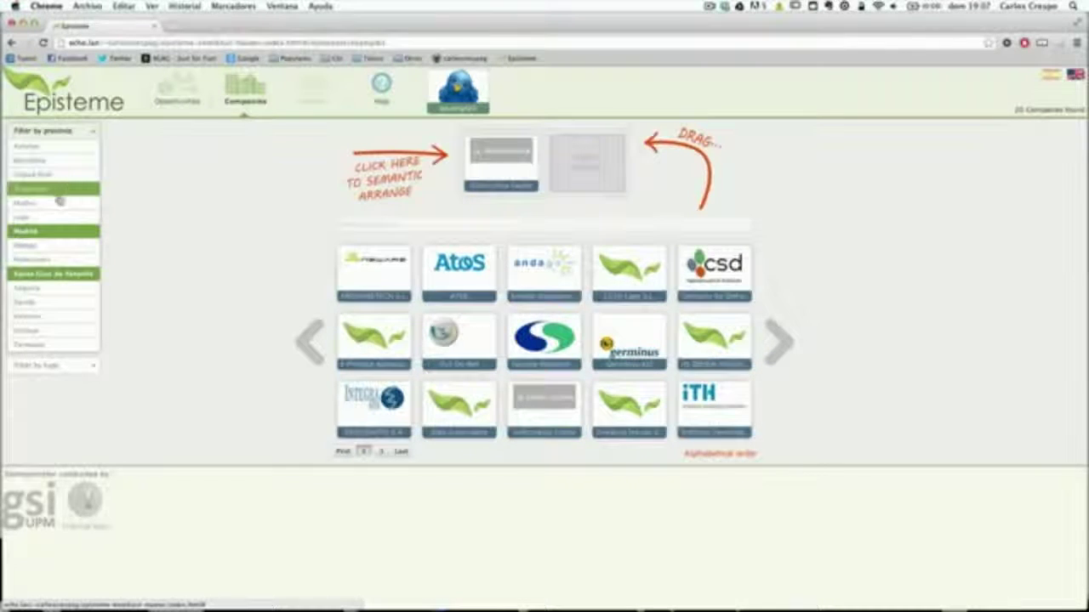
click(51, 231)
click(81, 288)
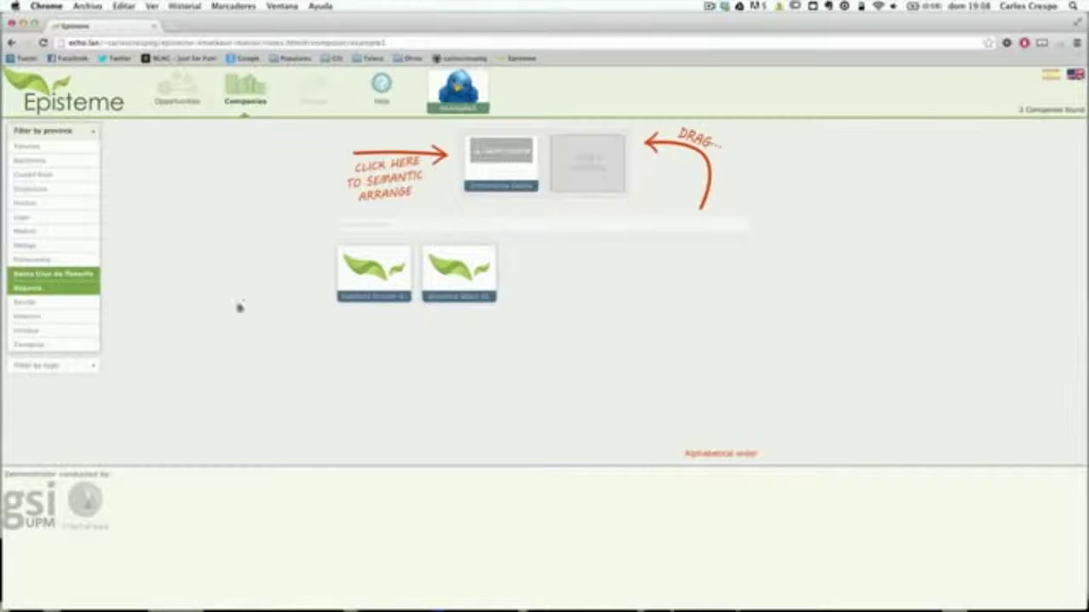
click(54, 317)
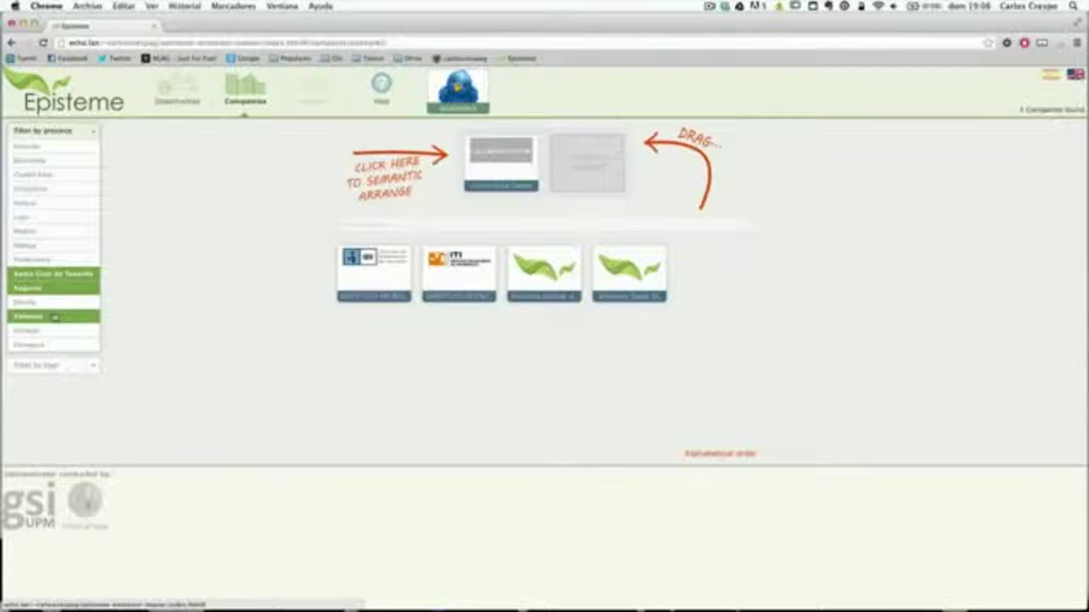
Filter by the types Asociación de Empresas and Gran Empresa, and leave only Gran Empresa selected
click(89, 365)
click(77, 170)
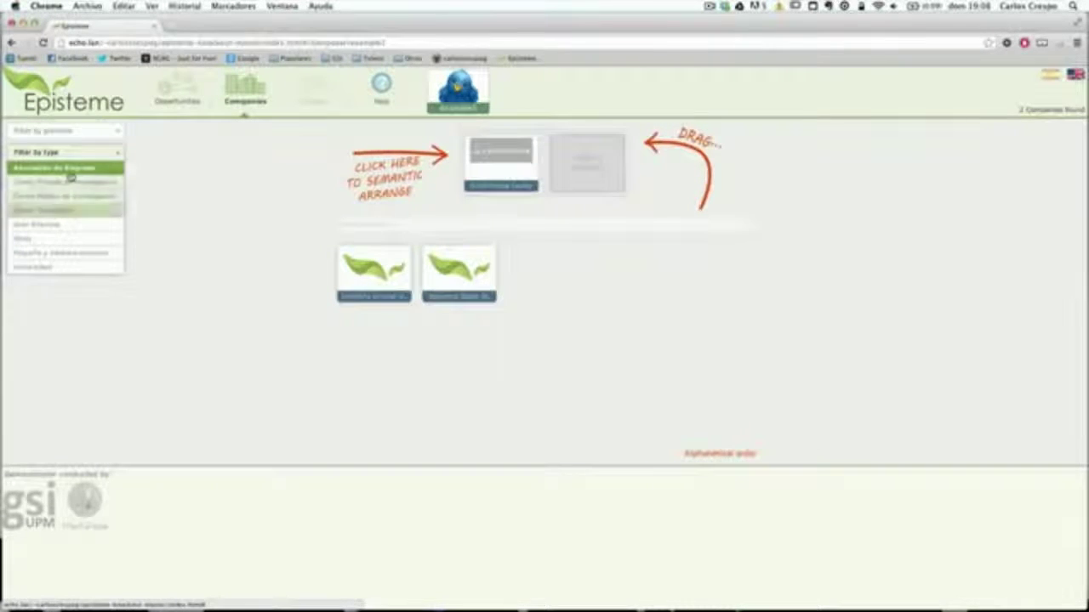
click(41, 224)
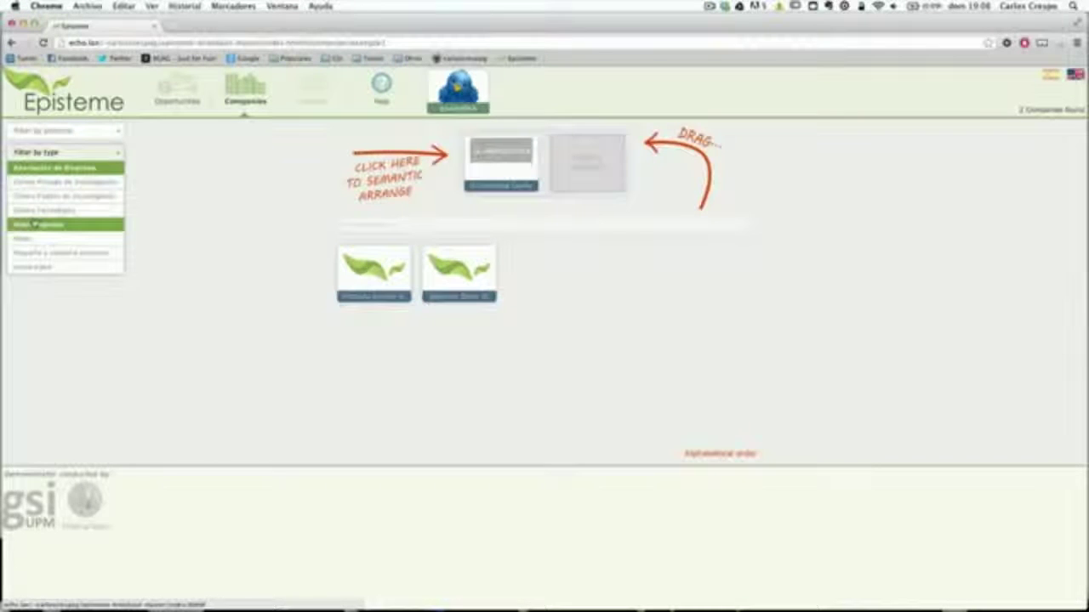
click(99, 174)
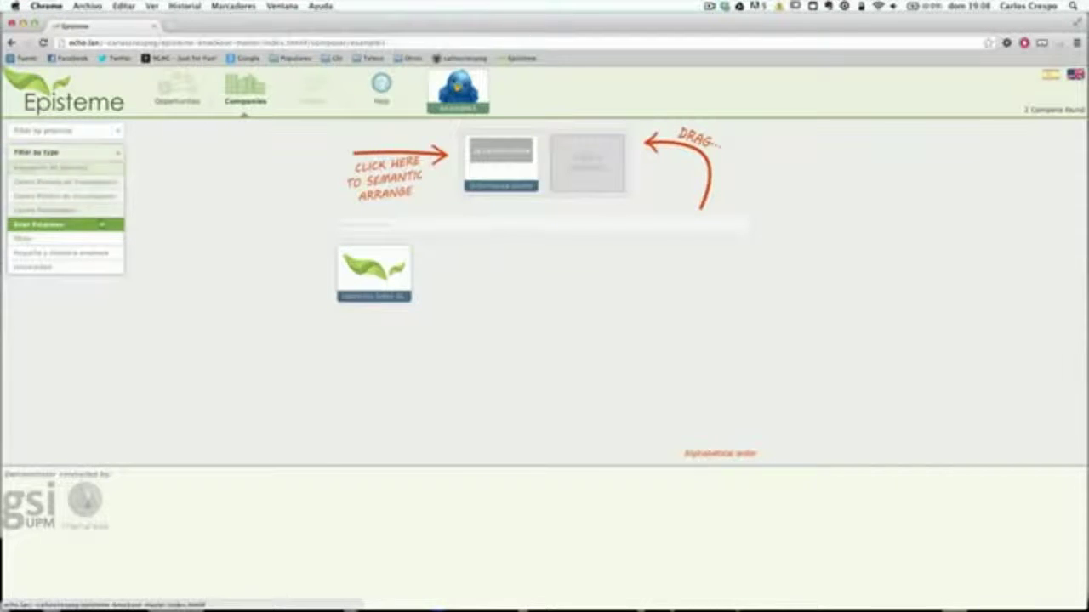
Deselect Santa Cruz de Tenerife, Segovia and Valencia in the province filter and return to the type filter
click(109, 130)
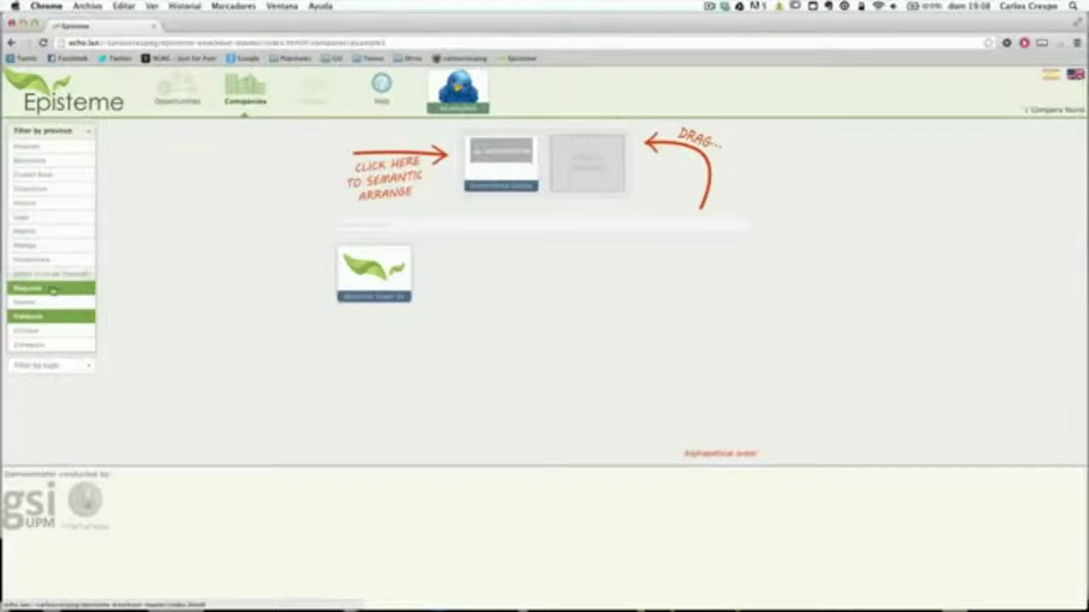
click(51, 317)
click(51, 317)
click(90, 367)
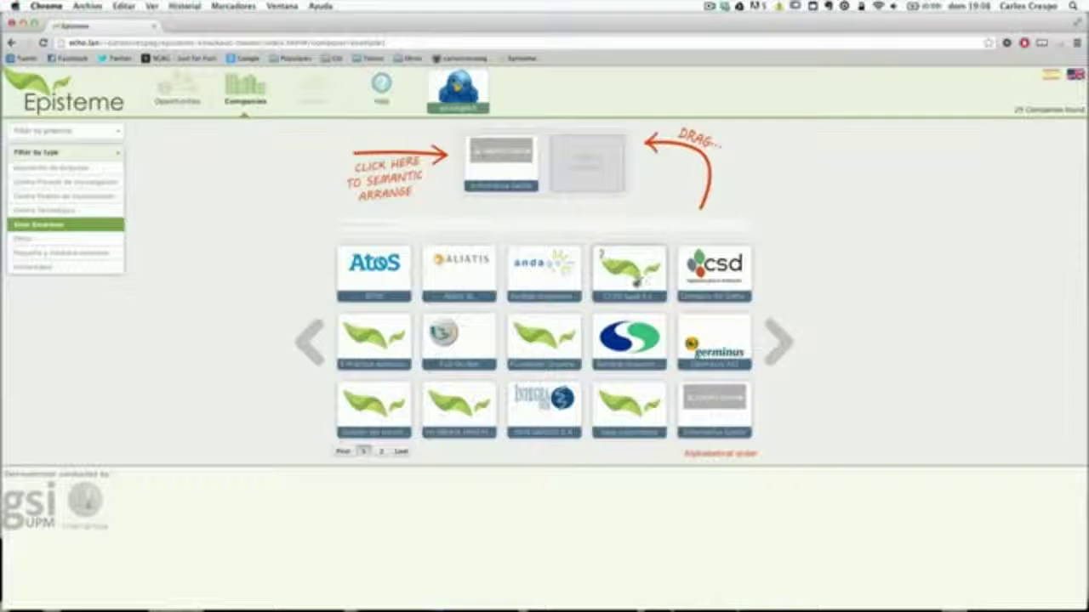
Assign the fourth company in the filtered list to the second requirement and decline finalizing the opportunity
drag(607, 262, 586, 165)
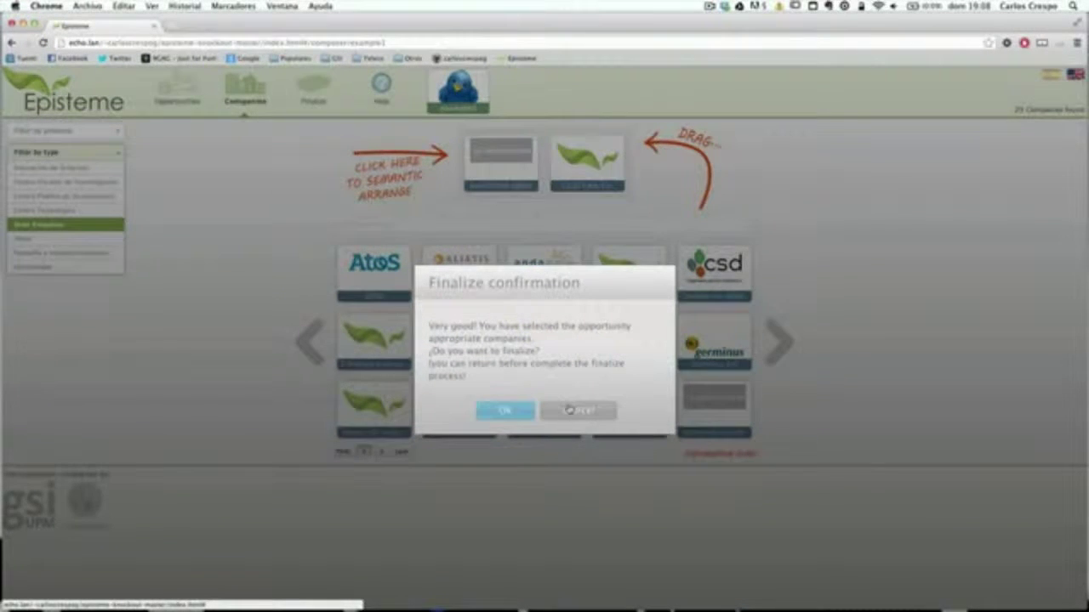
click(569, 410)
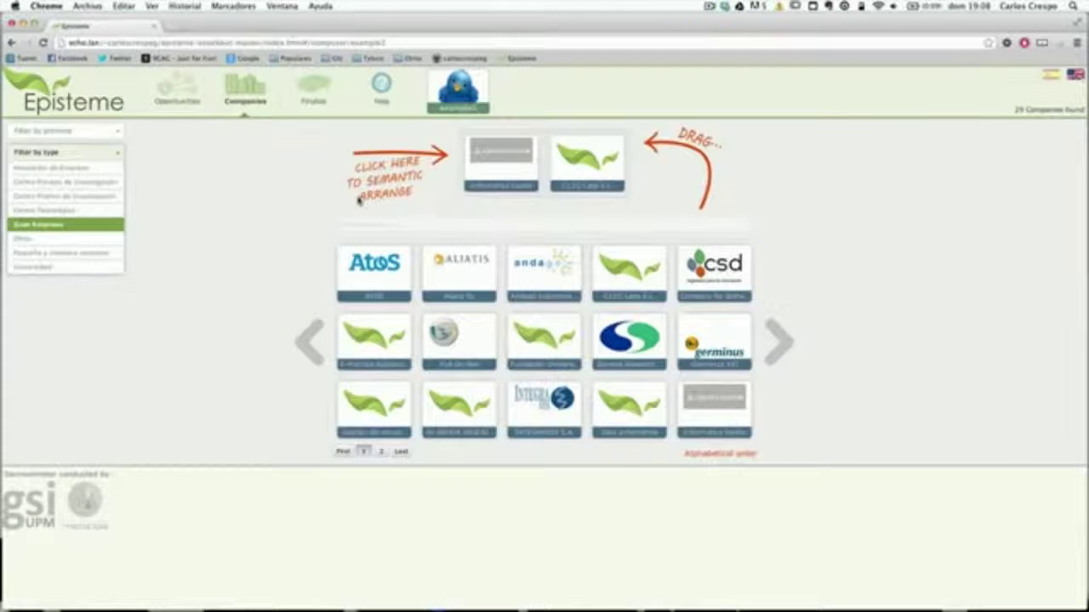
Remove the assigned companies from both requirements of the opportunity
drag(472, 176, 512, 322)
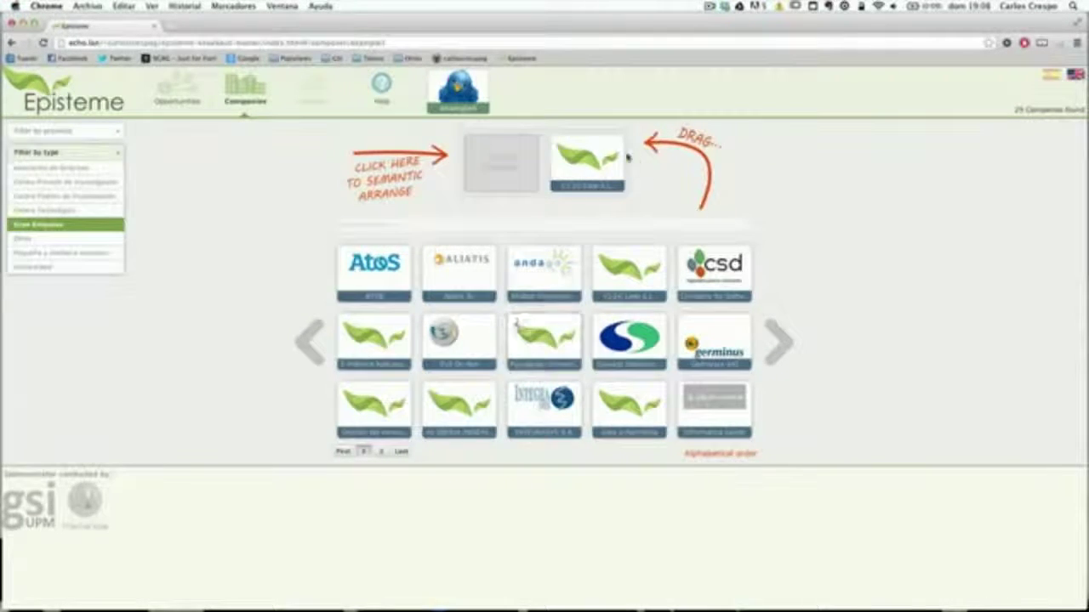
drag(616, 166, 621, 272)
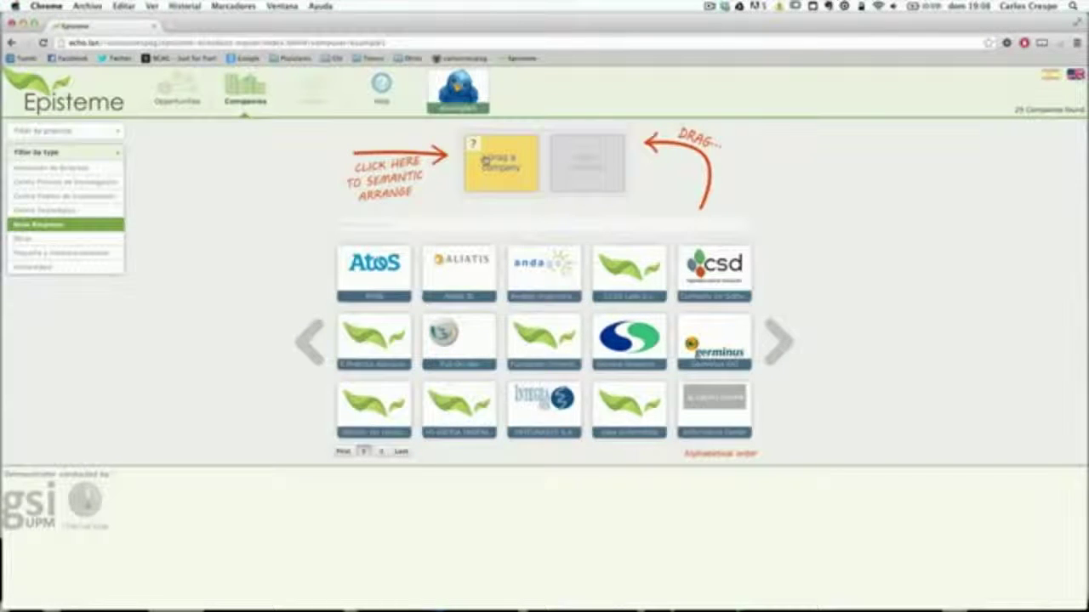
Arrange the companies semantically for the first requirement and assign the top-ranked company on the first results page to it
click(488, 161)
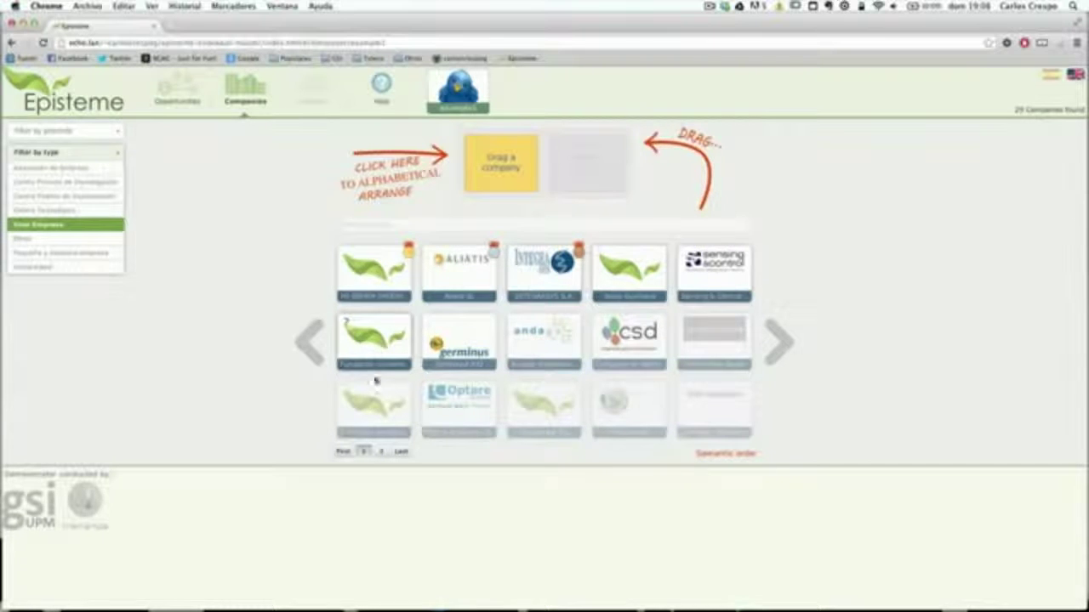
click(772, 341)
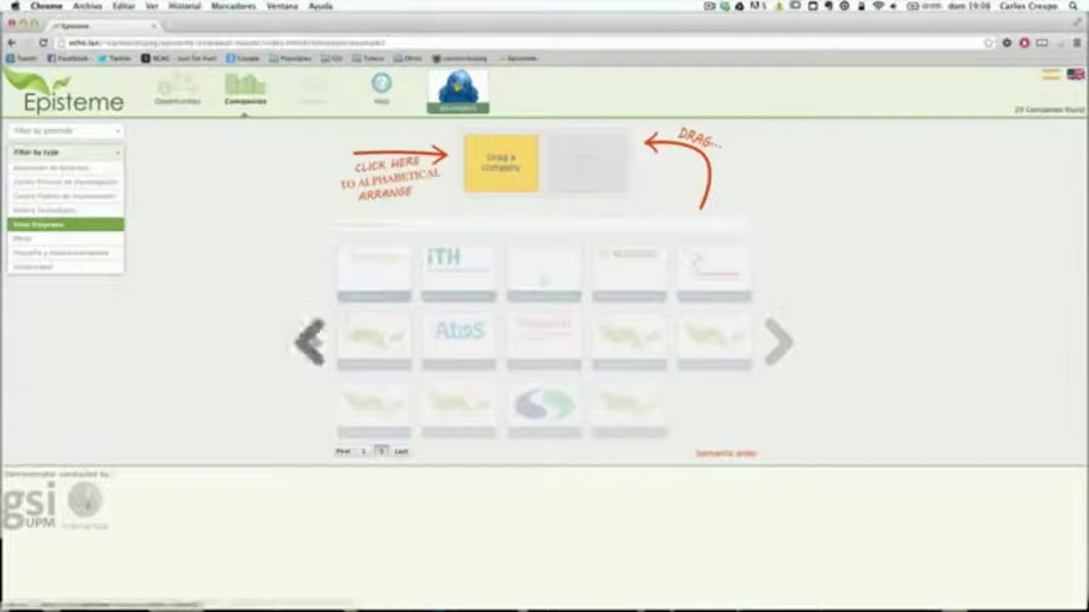
click(313, 340)
drag(387, 285, 508, 162)
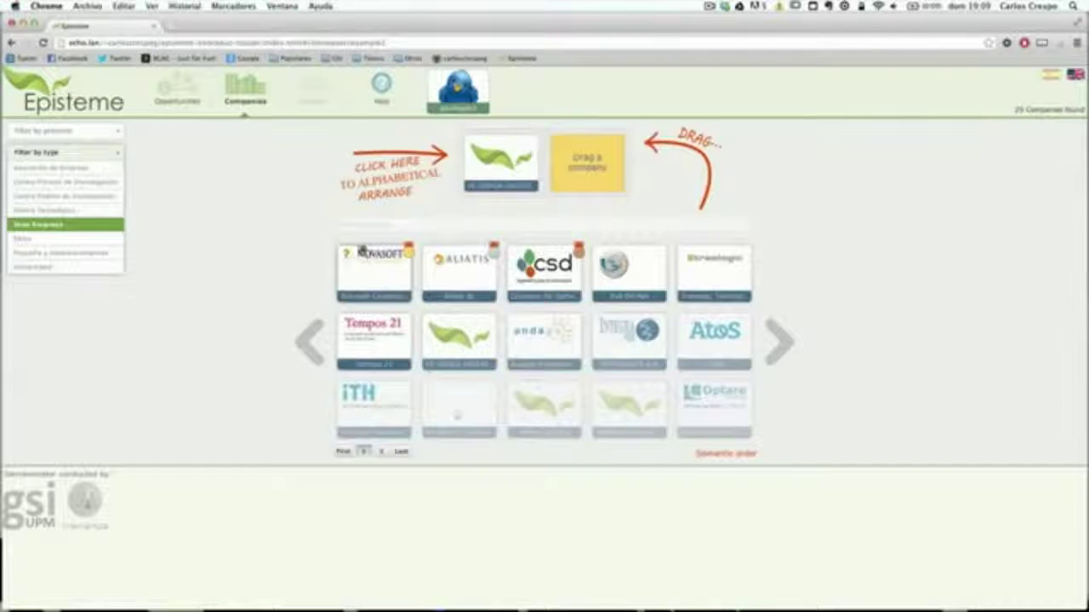
Assign Novasoft to the second requirement and finalize the opportunity
mouse_move(352, 259)
drag(394, 272, 614, 161)
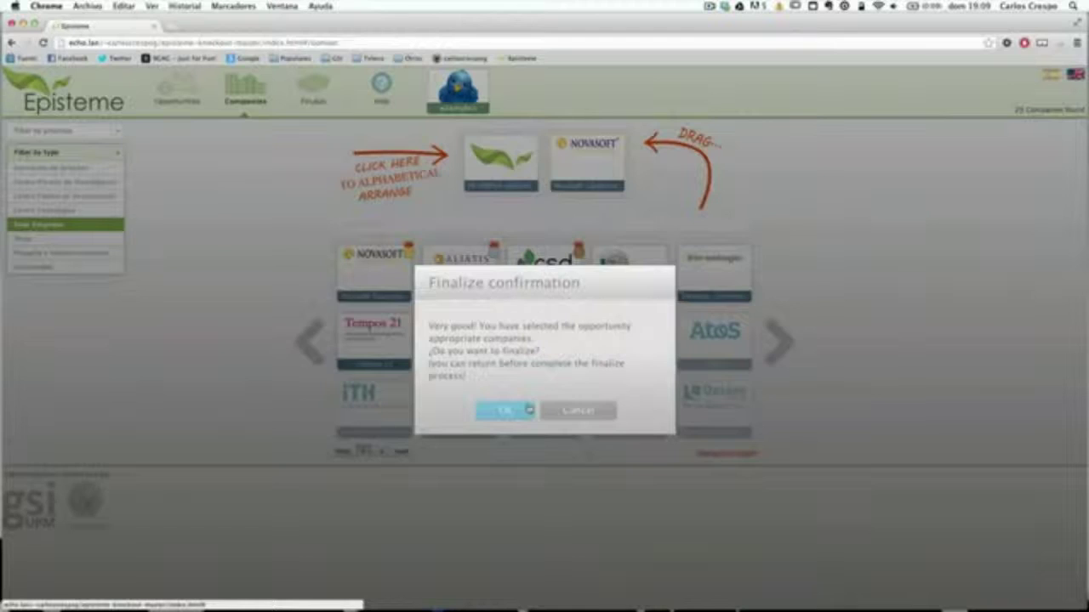
click(528, 410)
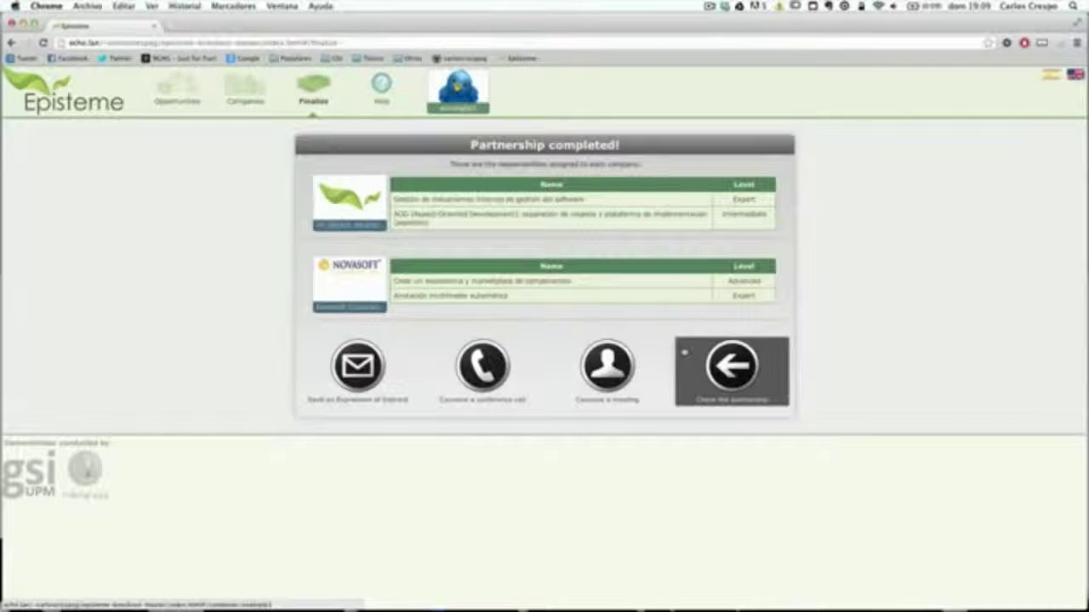
Return from the completed partnership to its companies, assign Atos to the second requirement in place of Novasoft, and finalize again
click(685, 353)
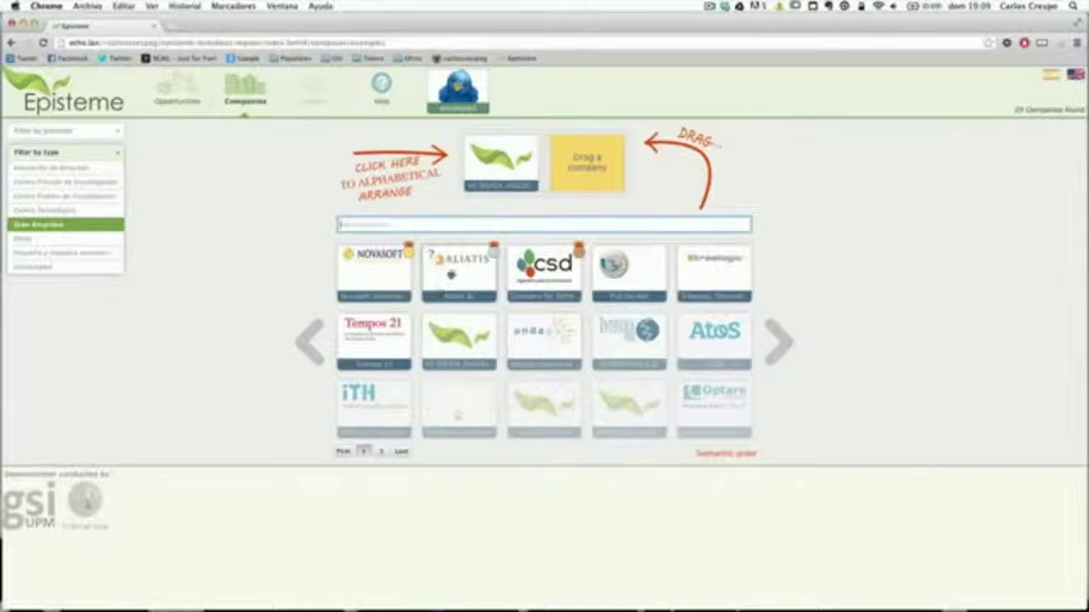
drag(451, 274, 598, 166)
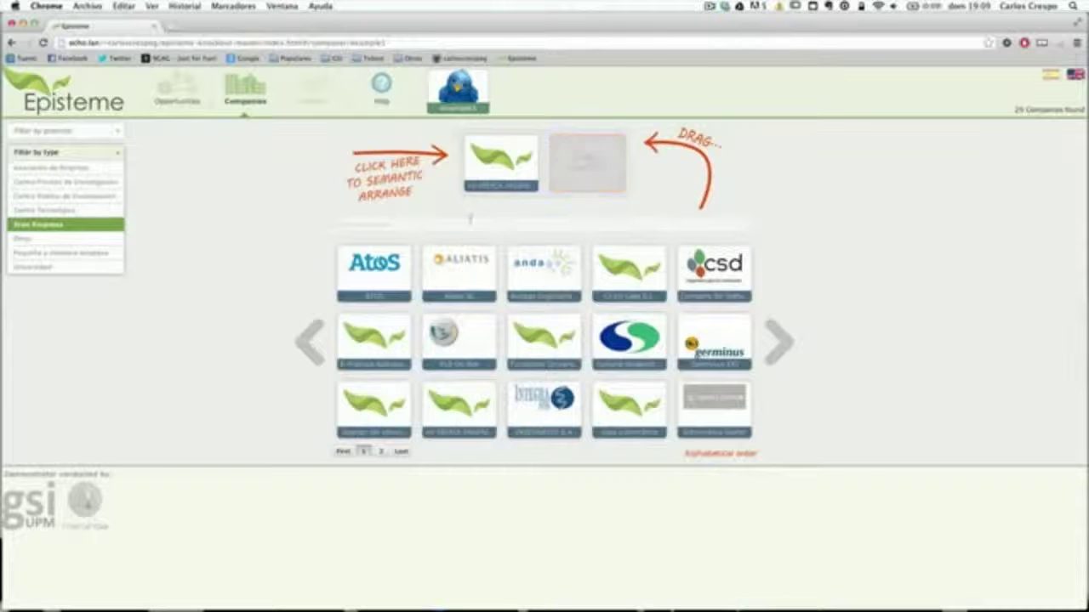
drag(387, 276, 586, 158)
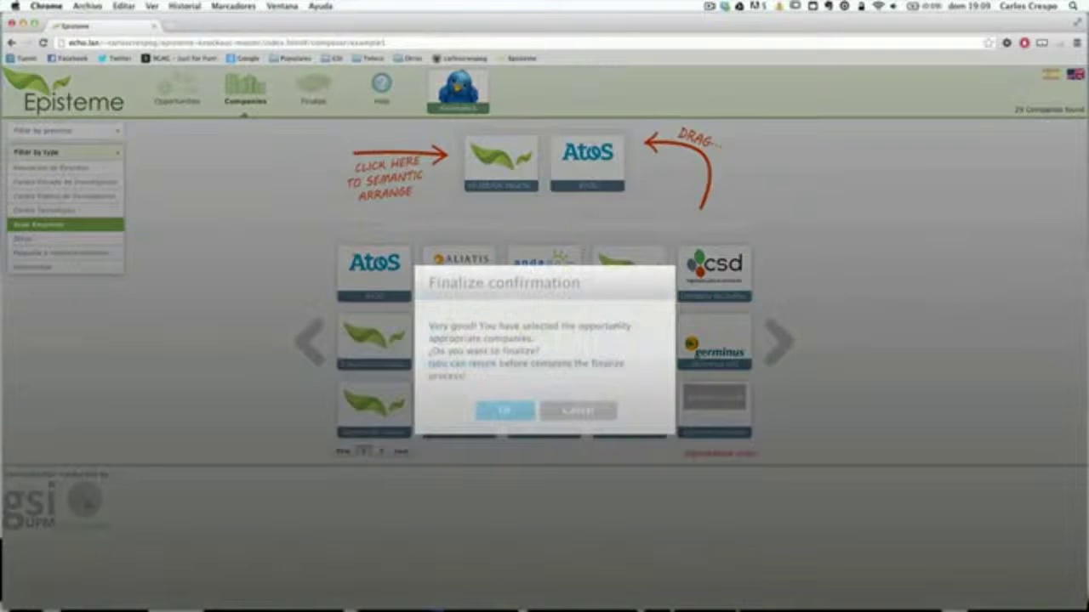
click(495, 410)
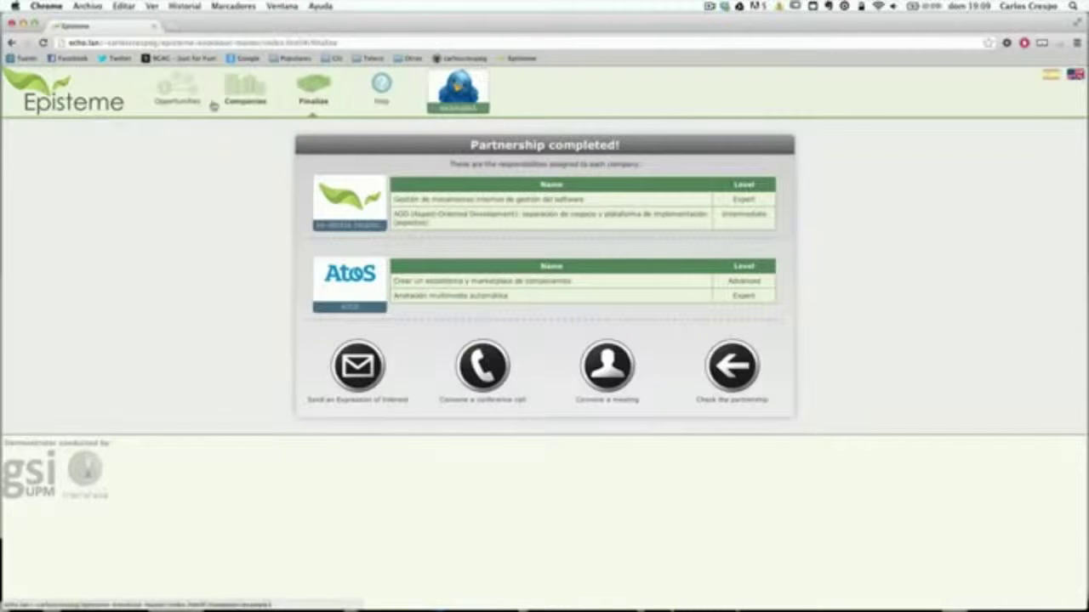
click(70, 102)
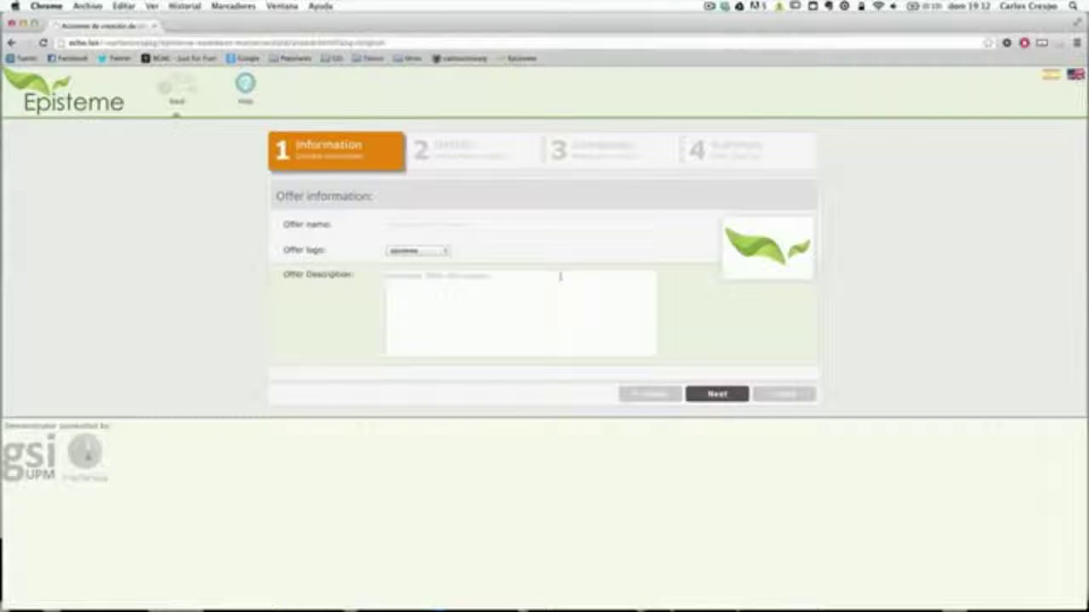
Enter GREAT OFFER as the offer name in the offer creation wizard
click(476, 223)
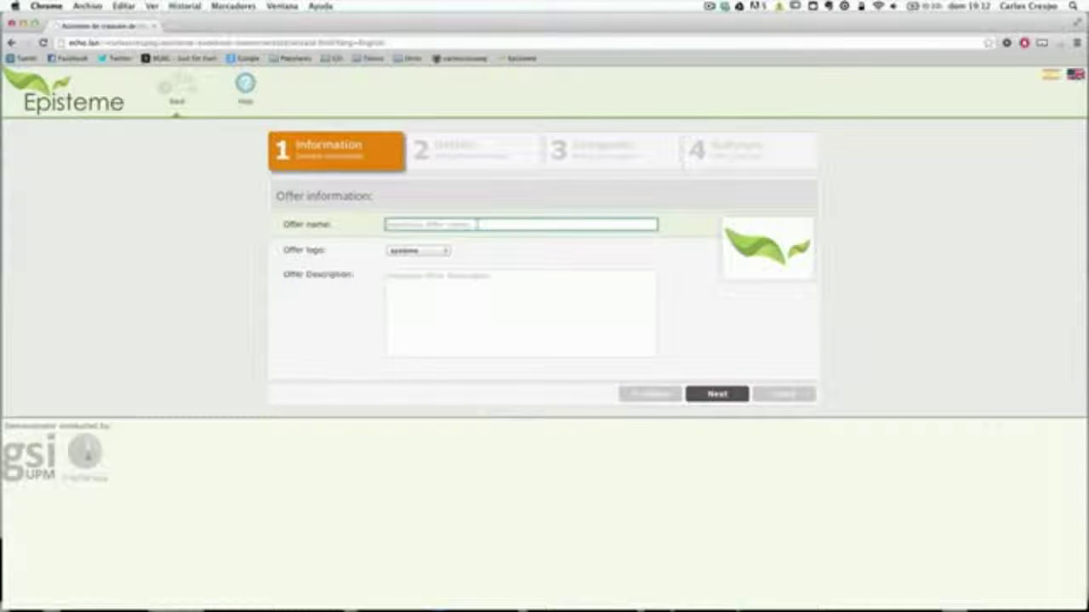
text(GEEKS GAMES)
key(Tab)
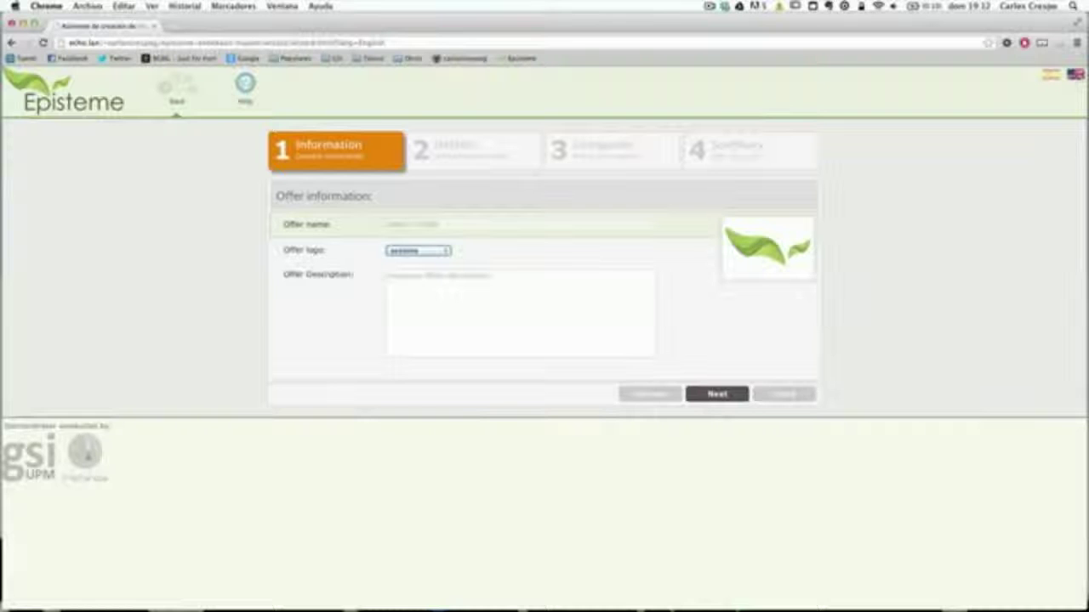
Try the ipod and green arrow logos for the offer and settle on the coffee logo
click(408, 252)
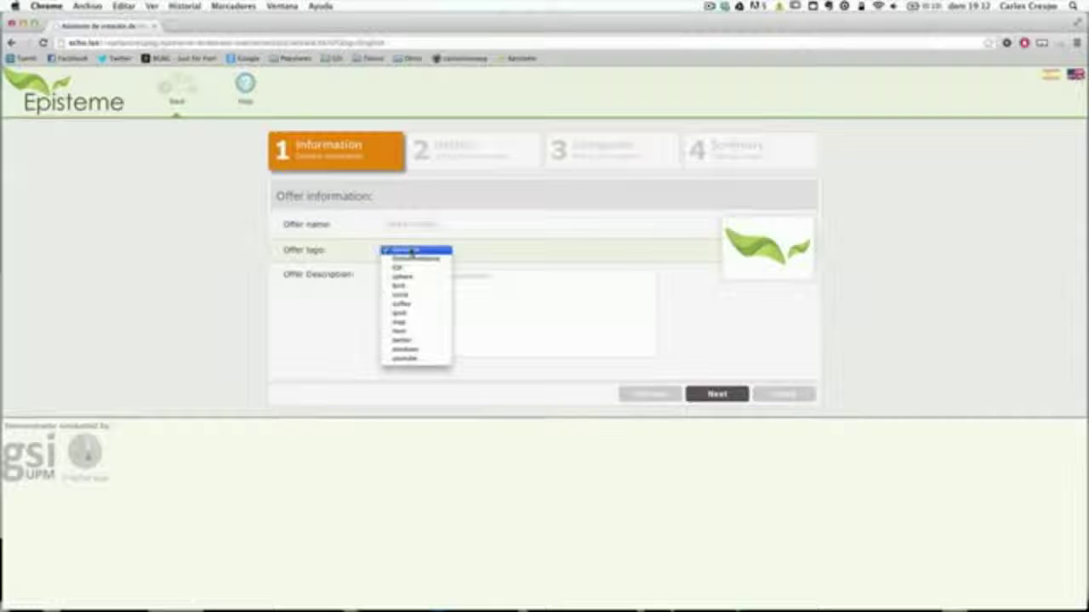
click(415, 330)
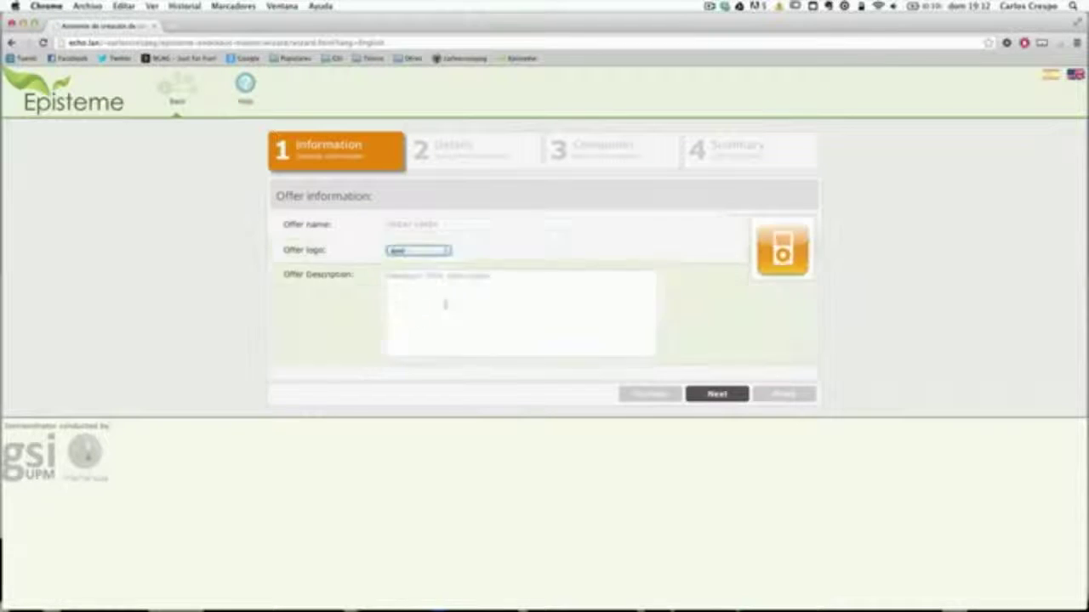
click(430, 252)
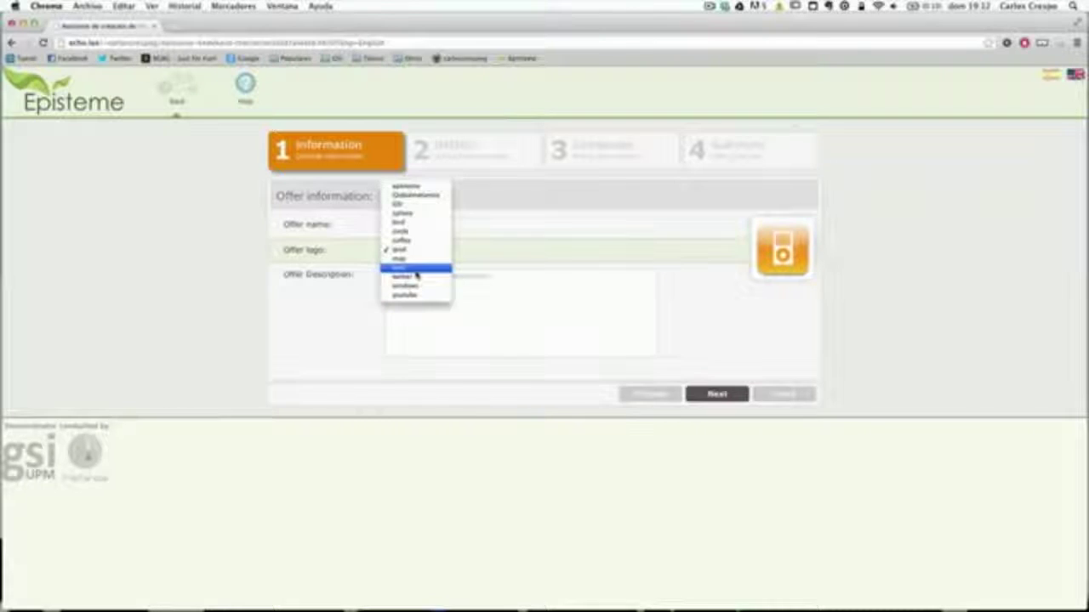
click(416, 273)
click(440, 251)
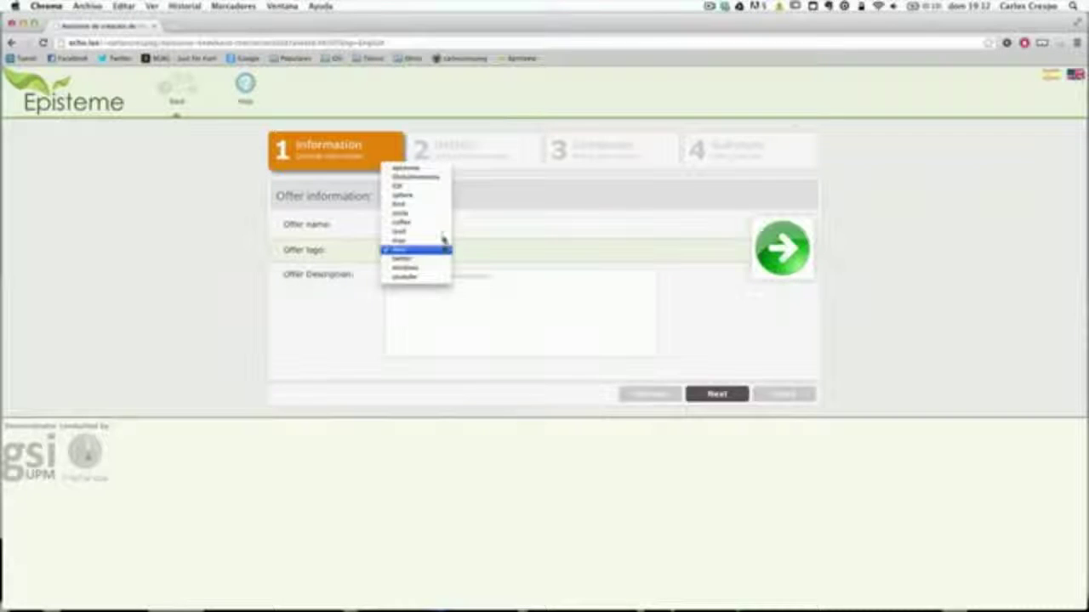
click(421, 222)
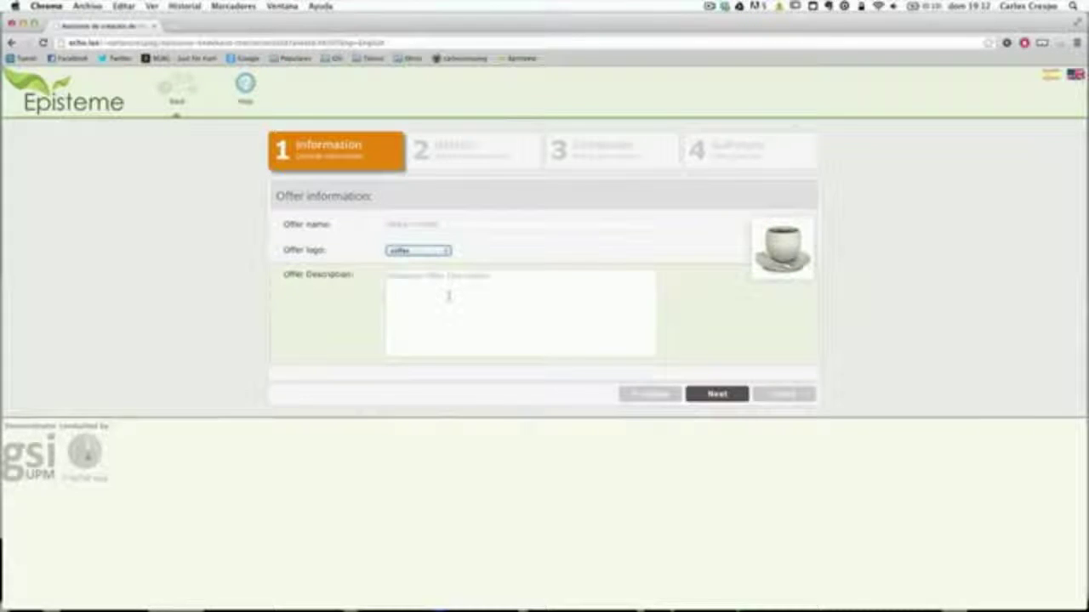
Enter the offer description "It's a really great opportunity"
click(448, 295)
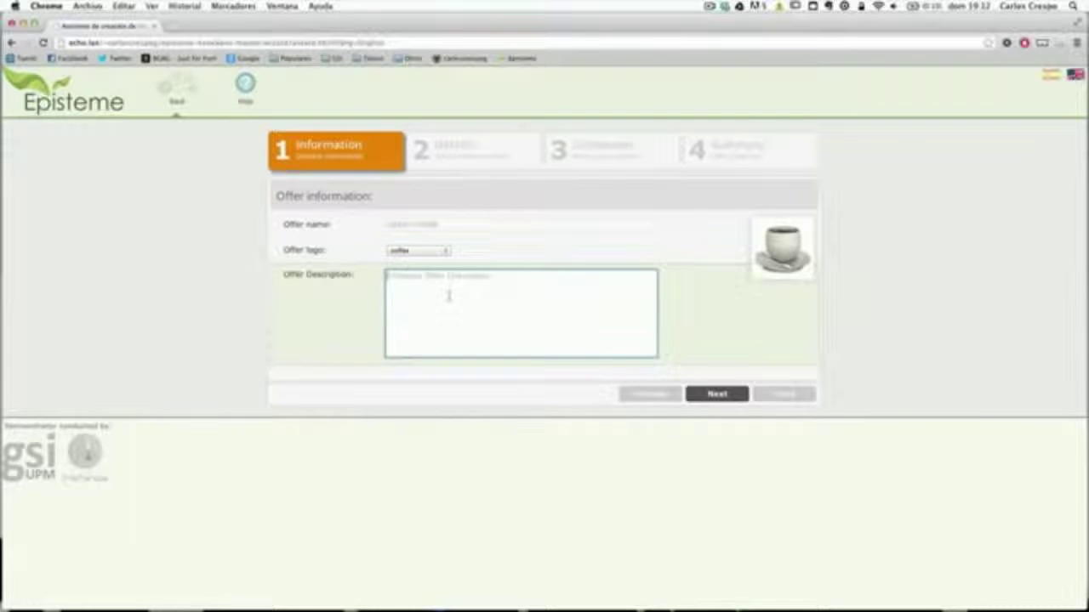
text(I)
text(t's a red)
text(lly great opport)
text(unit)
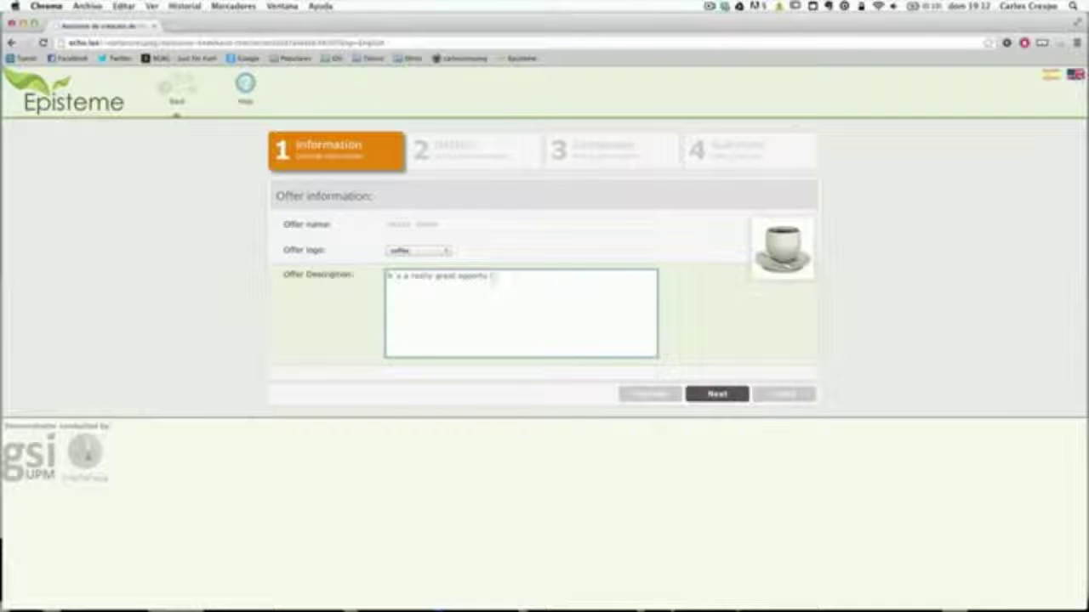
text(y)
Change the offer name to GREAT_OFFER, without spaces, and proceed to the administrative details
click(721, 396)
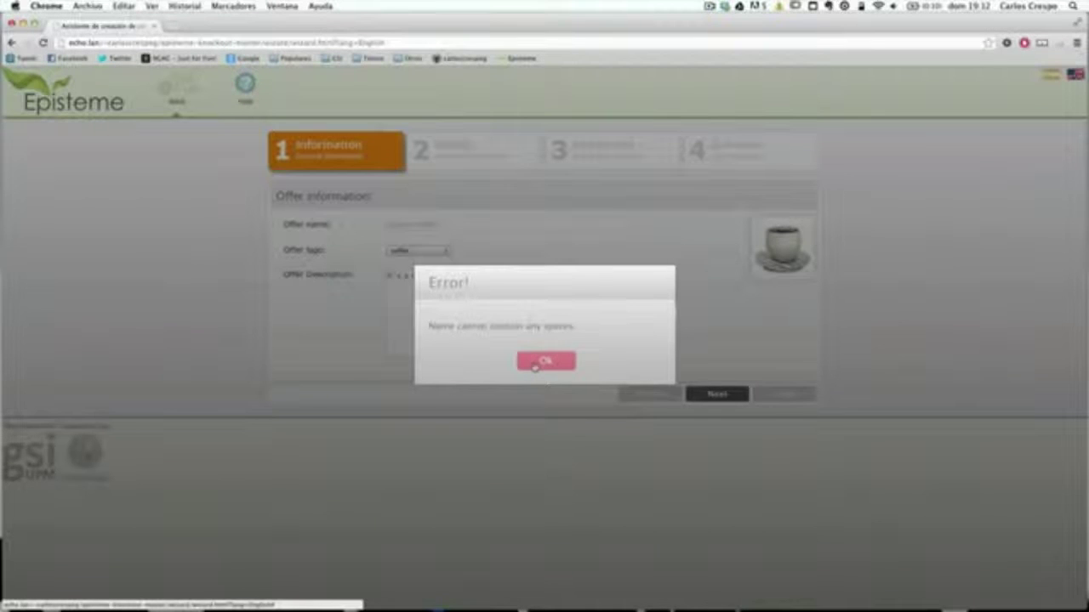
click(534, 364)
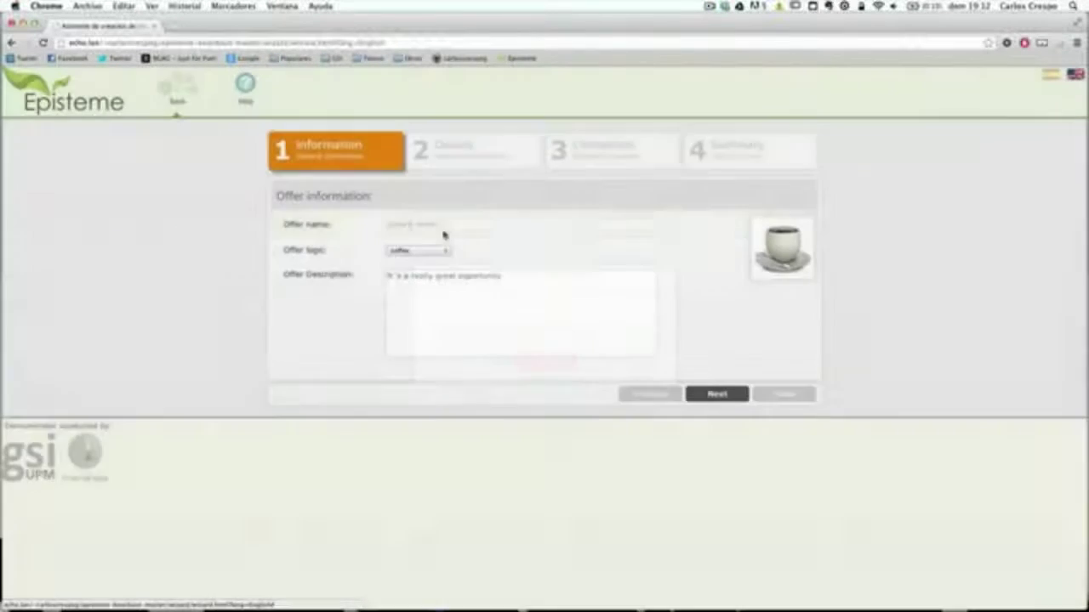
click(412, 224)
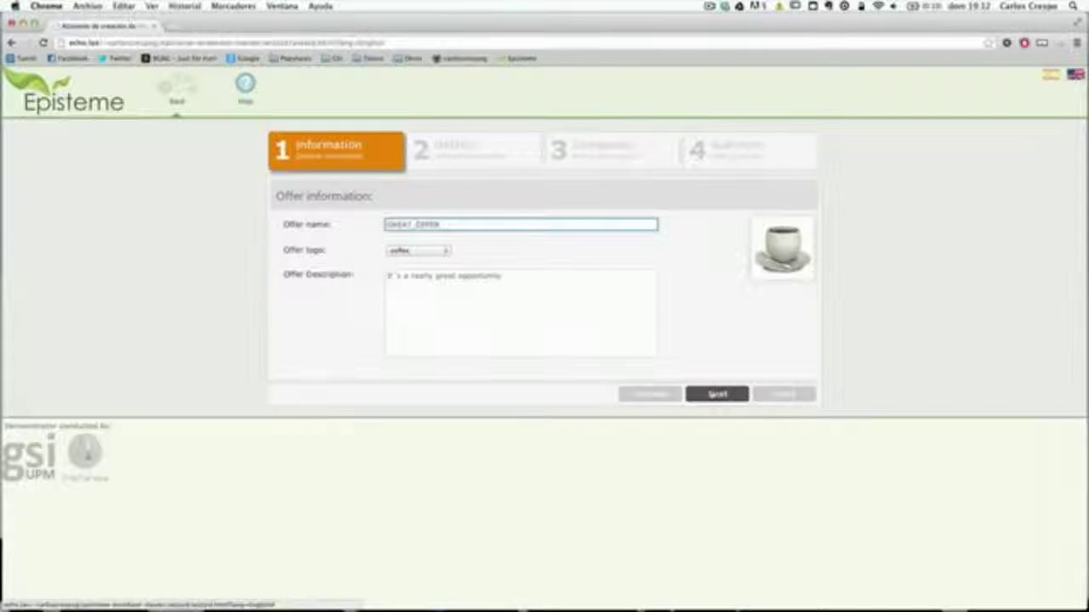
click(717, 394)
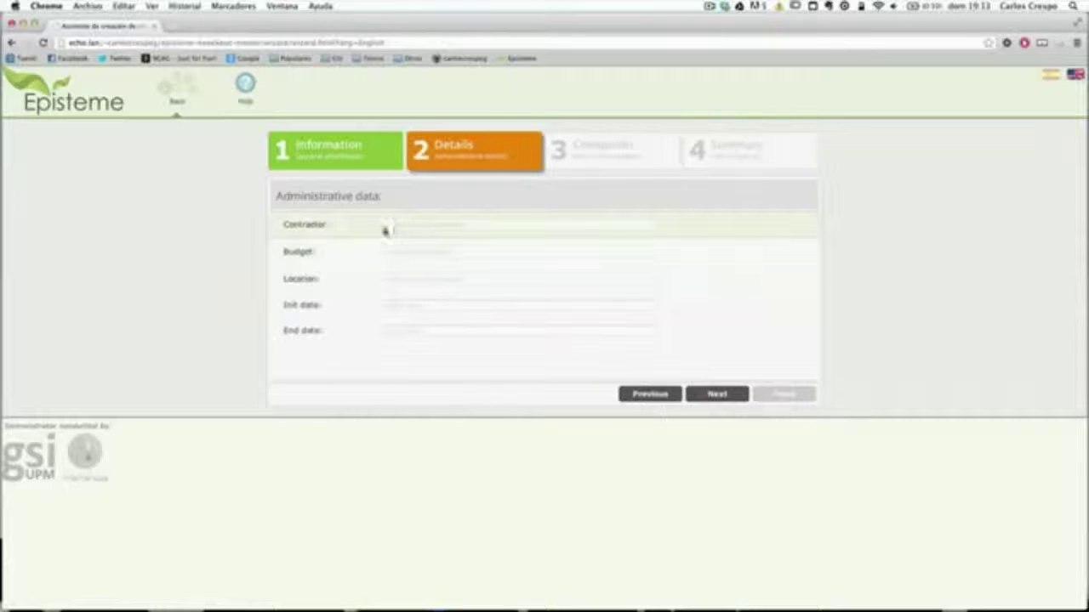
Fill in the contractor's name, set the budget to 4000 and enter Madrid as the location
click(417, 225)
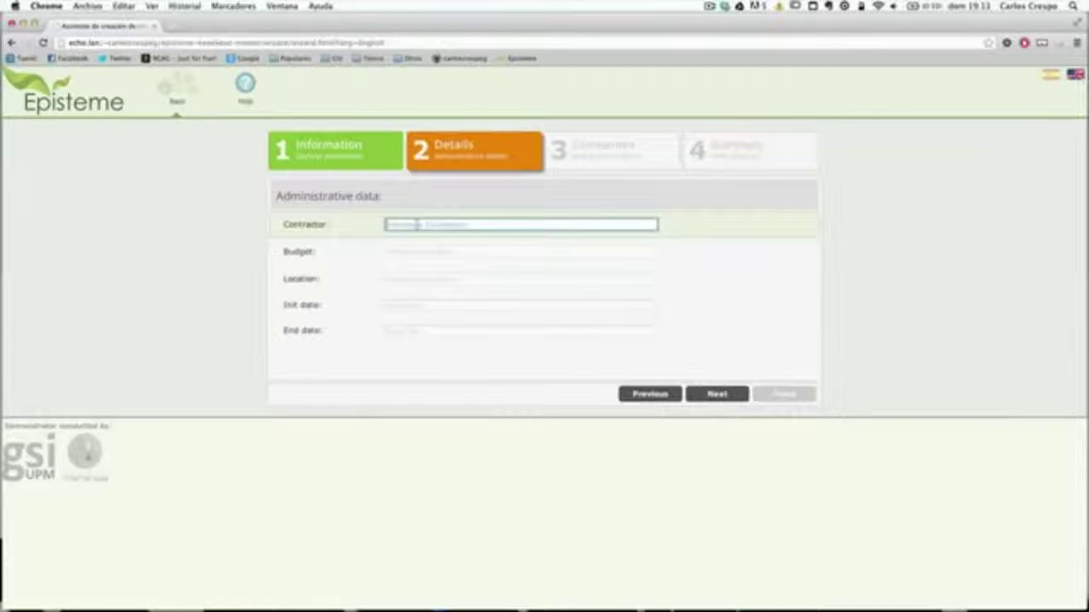
text(Vodafone)
click(451, 252)
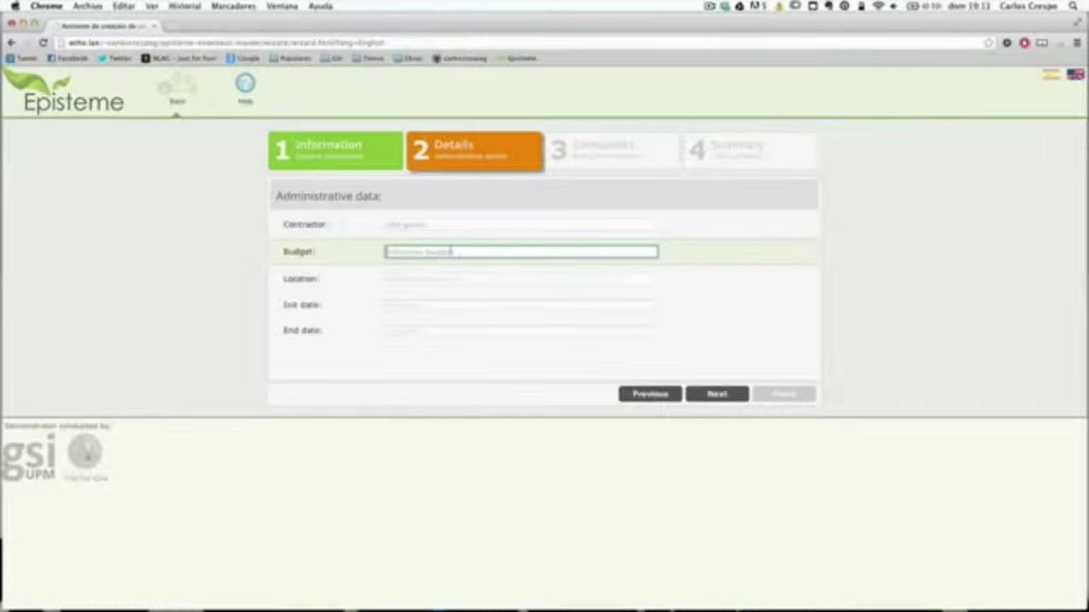
text(4000)
click(540, 278)
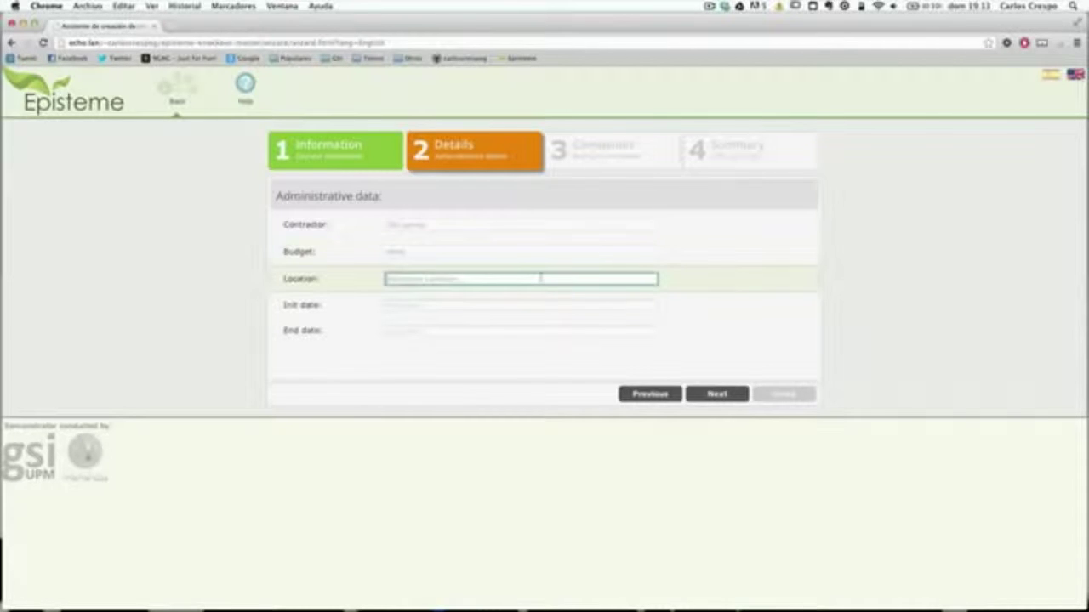
text(Madrid)
Set the init date to 1 January 2013 and the end date to 31 August 2013, and submit the administrative details
key(Tab)
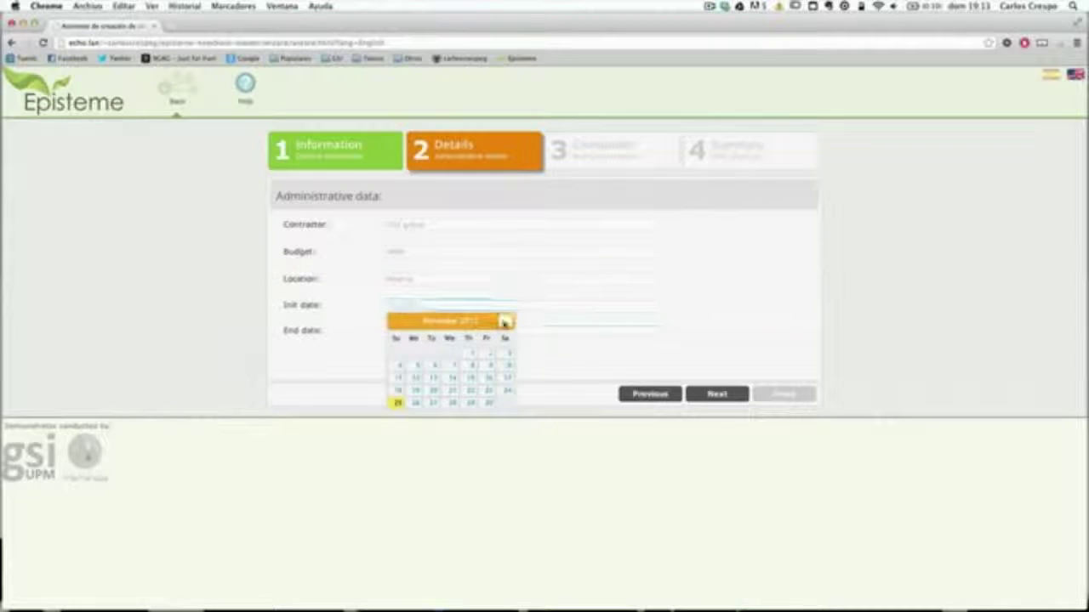
click(504, 322)
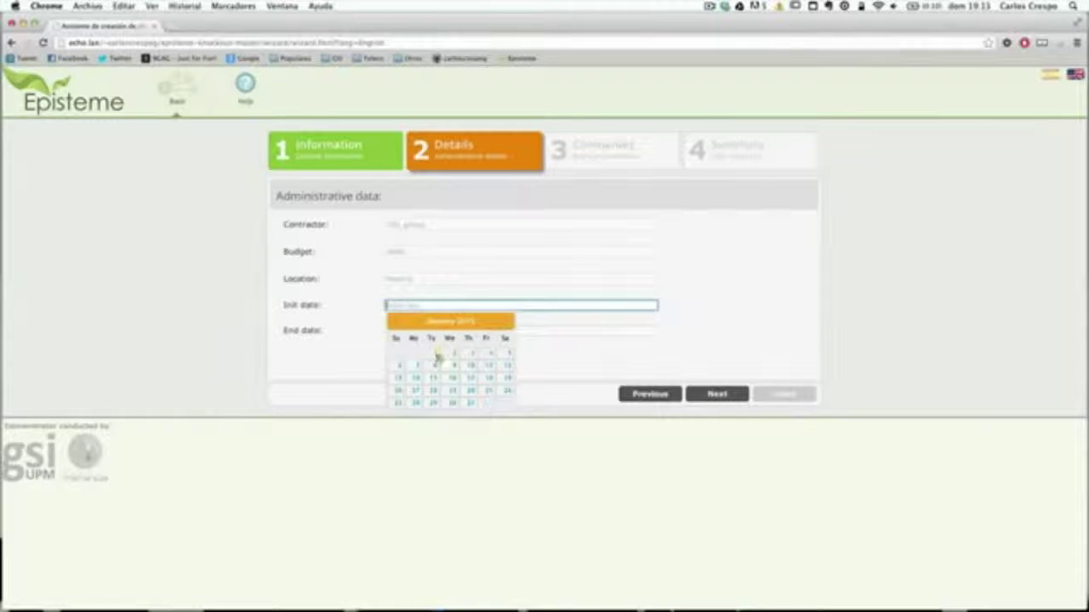
click(436, 362)
click(430, 330)
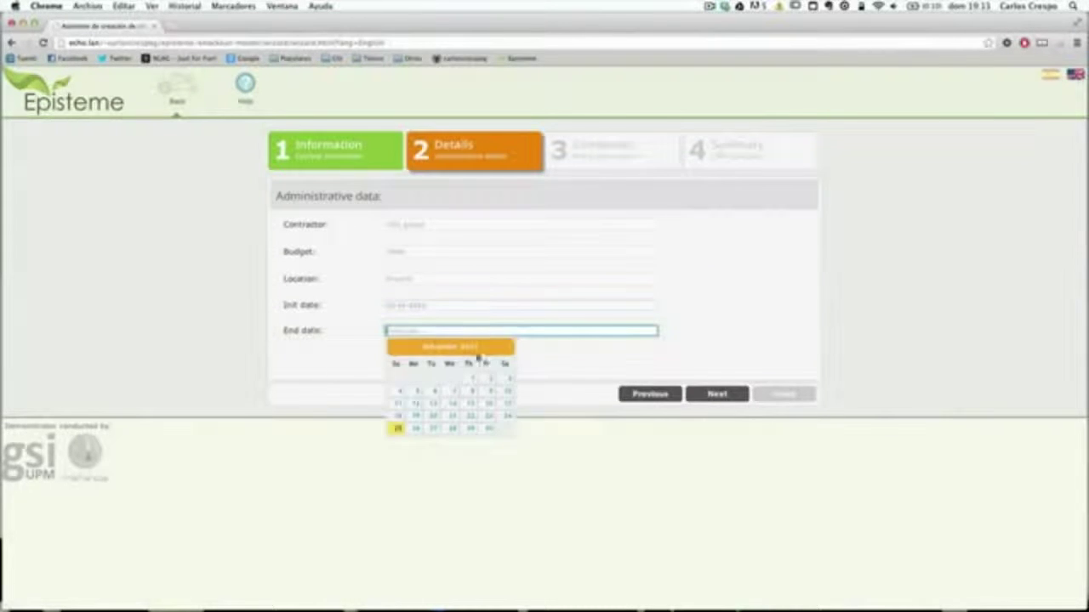
click(507, 349)
click(507, 349)
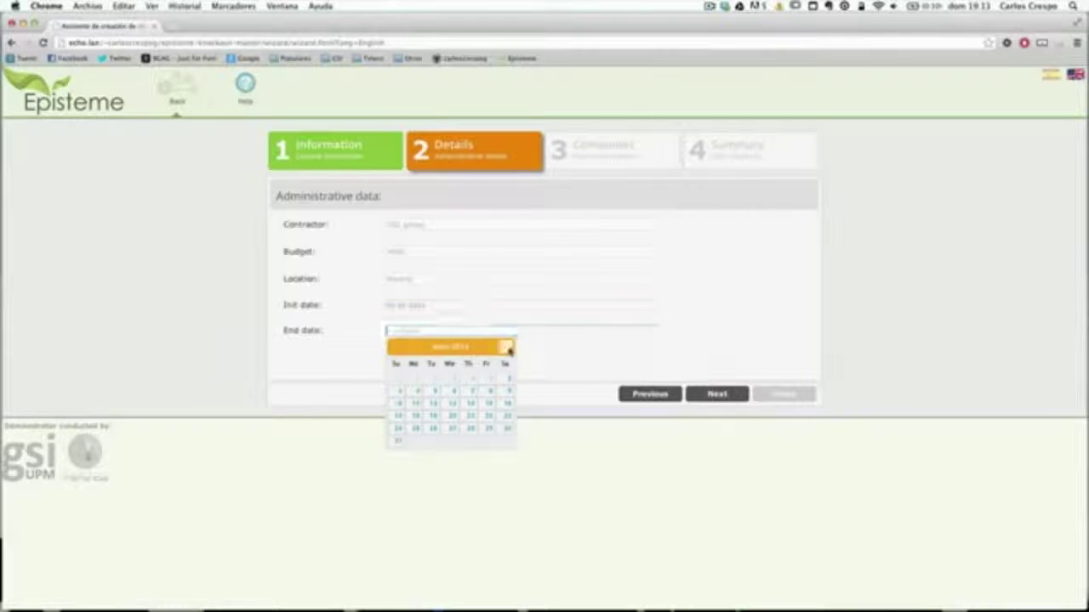
click(507, 350)
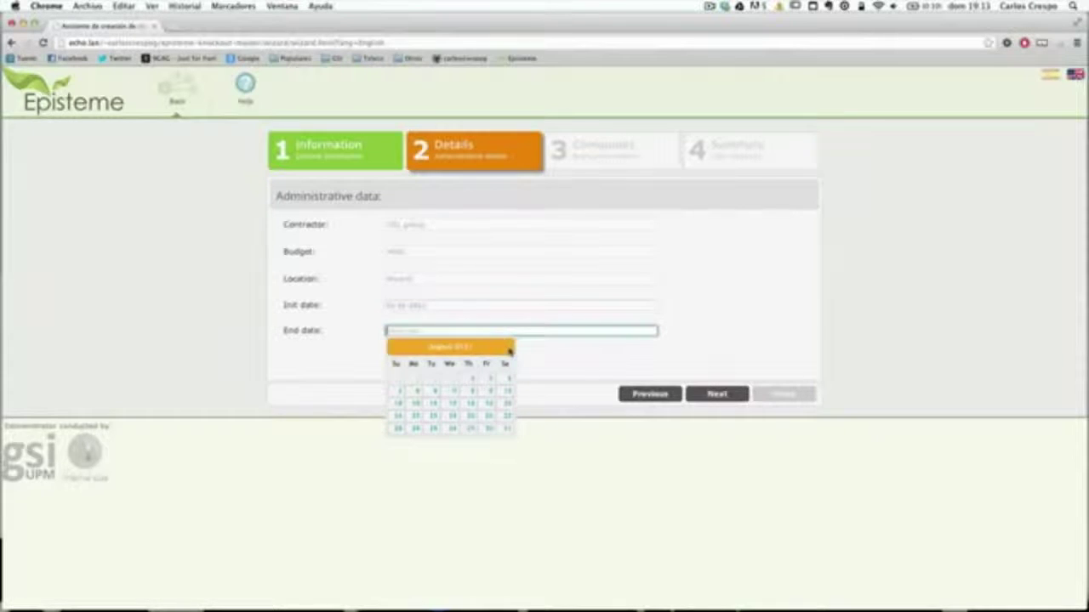
click(507, 431)
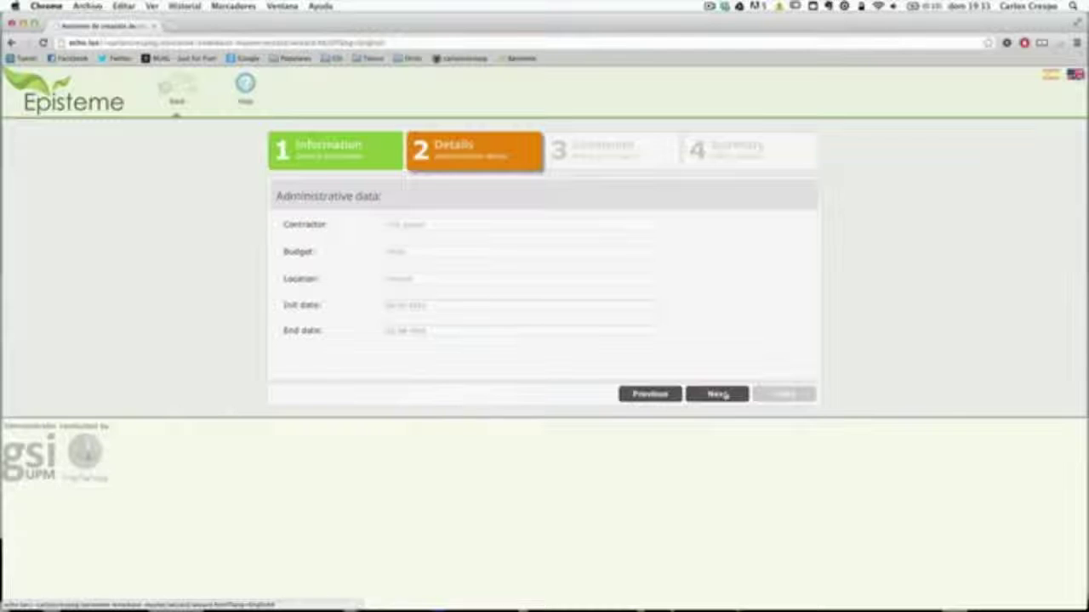
click(724, 395)
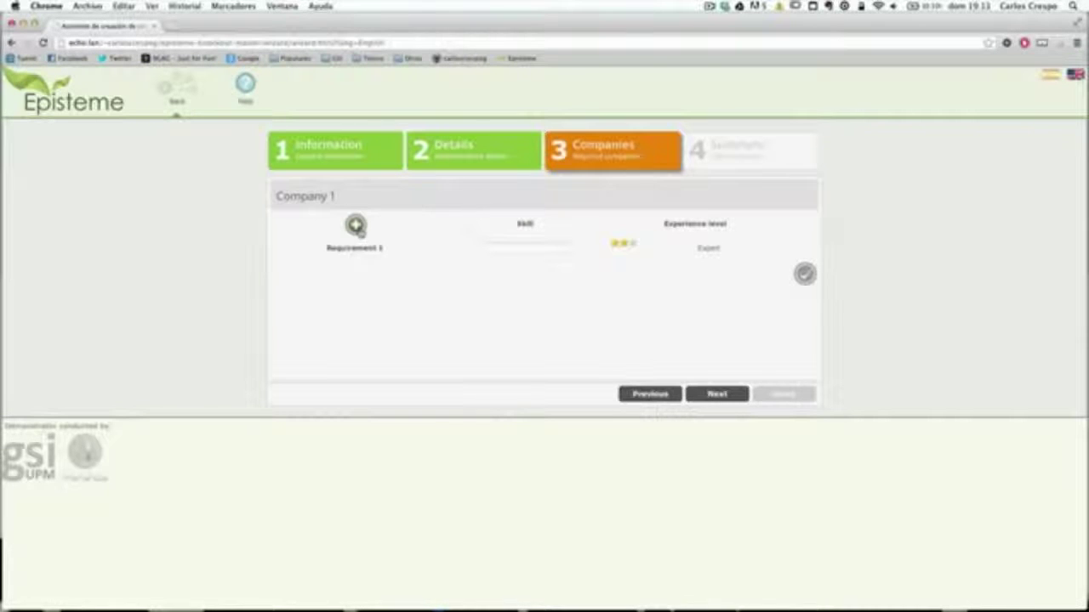
Add a second requirement to Company 1 and set Requirement 1 to the skill "Seguridad Patrimonial" at Advanced level
click(358, 227)
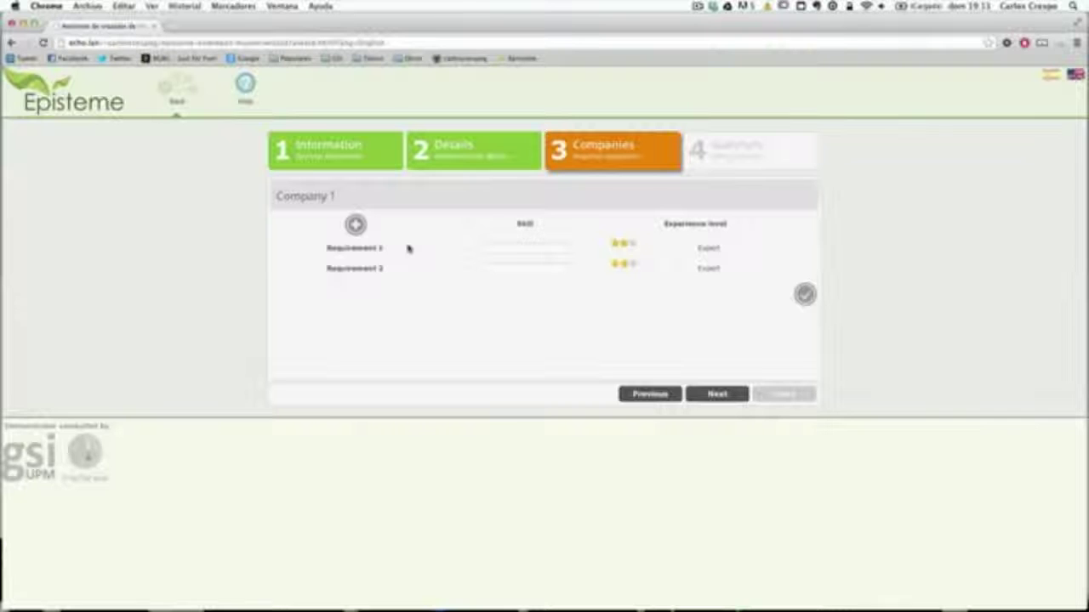
click(495, 248)
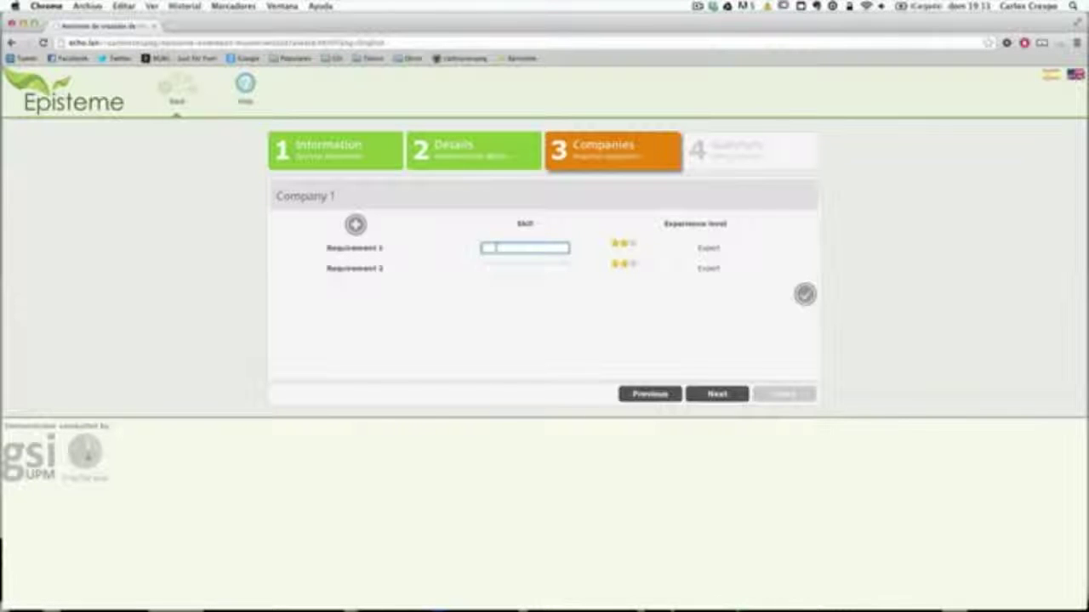
text(int)
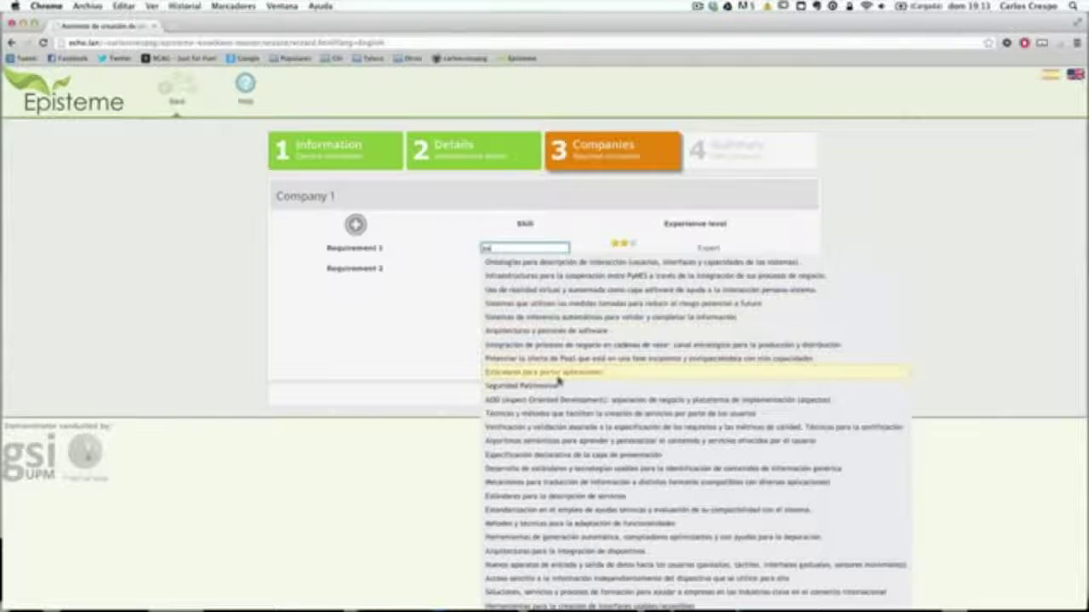
click(549, 387)
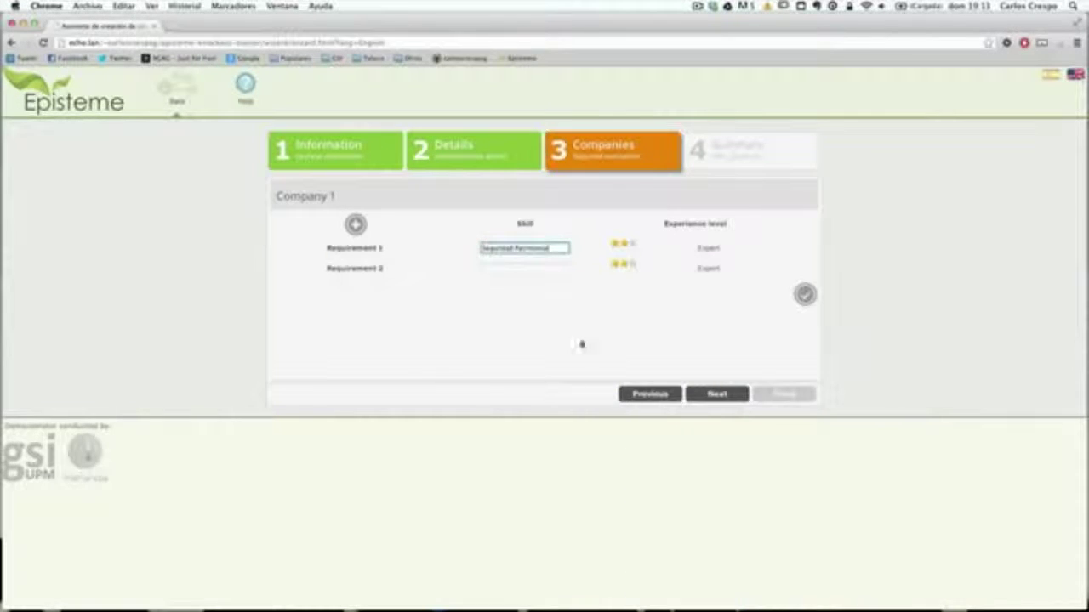
click(631, 243)
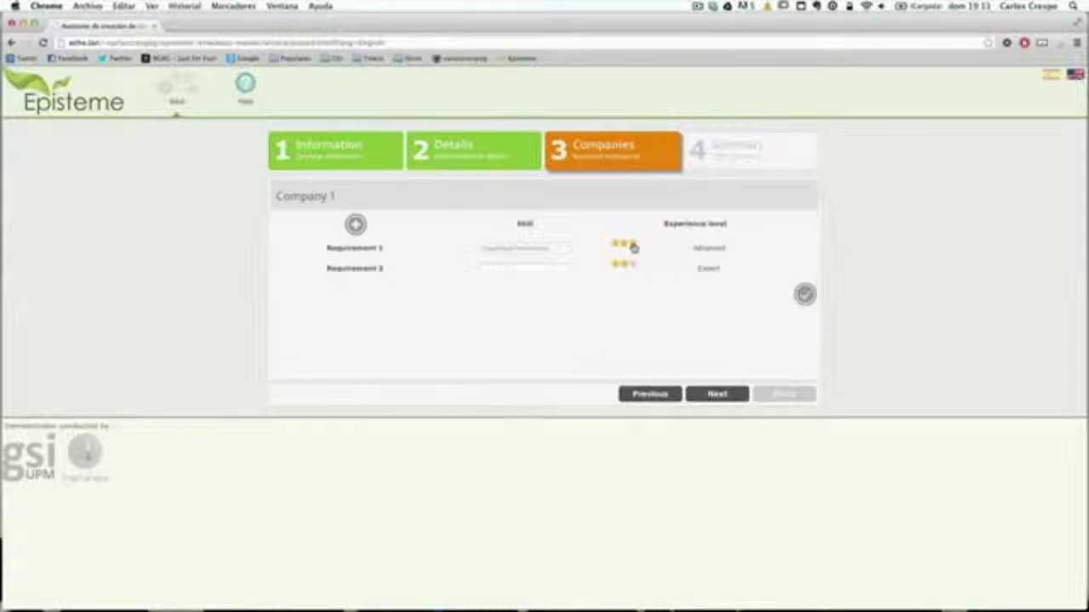
Set Requirement 2's skill to "Tratamiento del lenguaje natural" and save Company 1's requirements
click(554, 267)
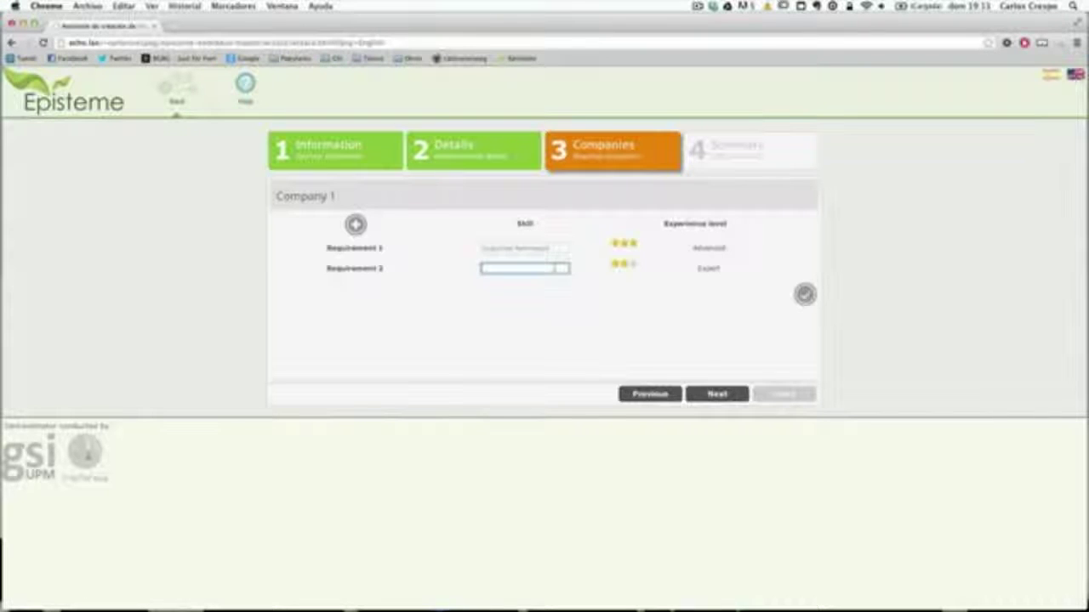
text(se)
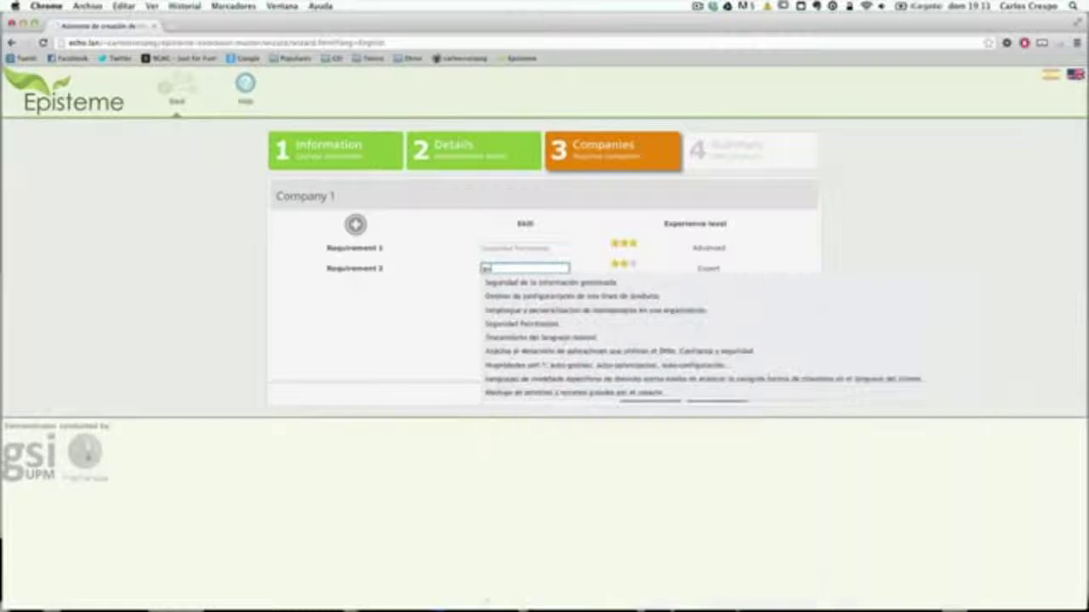
click(600, 338)
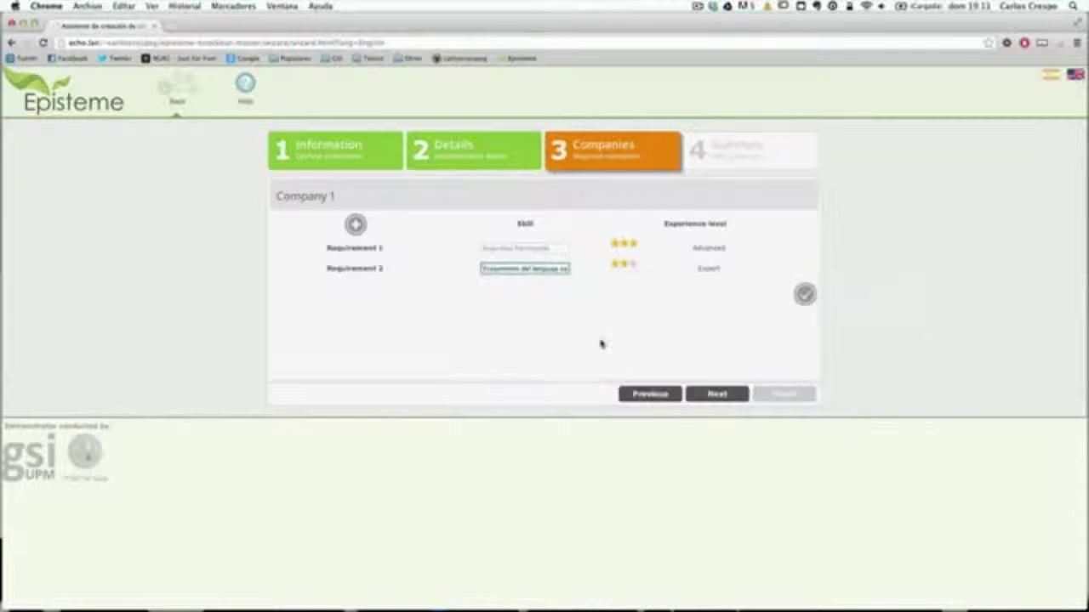
click(805, 294)
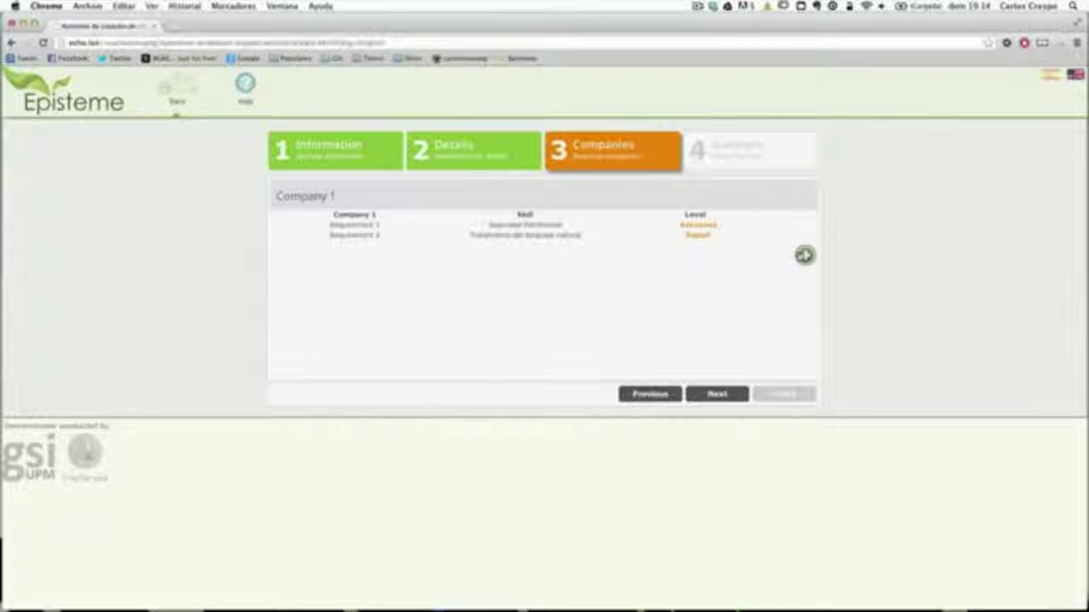
Add Company 2 with the skill "Definir el comportamiento interno en función del resultado de un análisis de inspección interna dinámica" at Intermediate level and save it
click(804, 256)
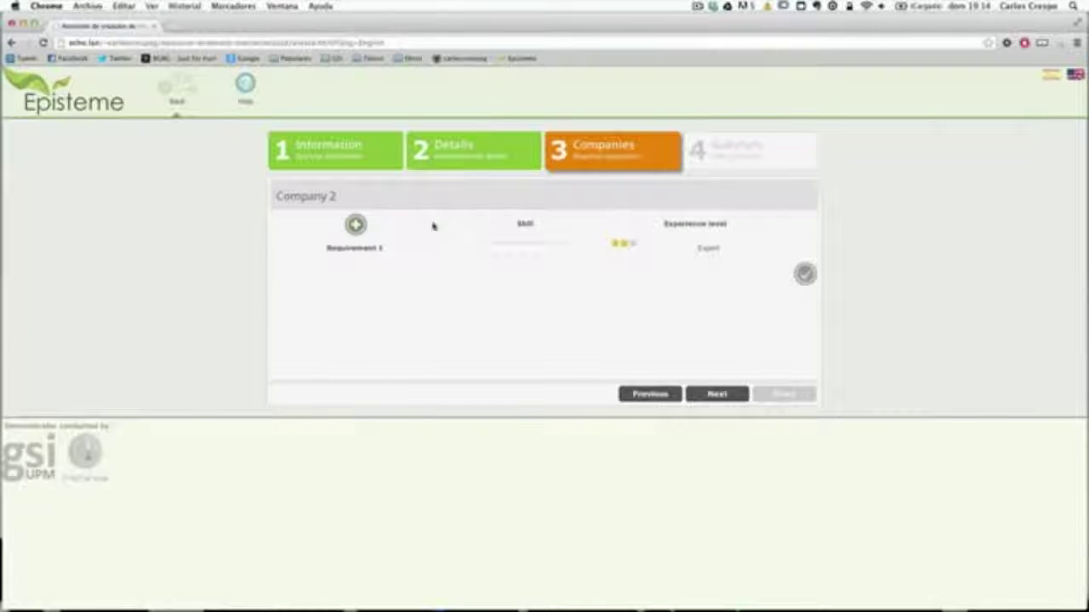
click(515, 247)
text(f)
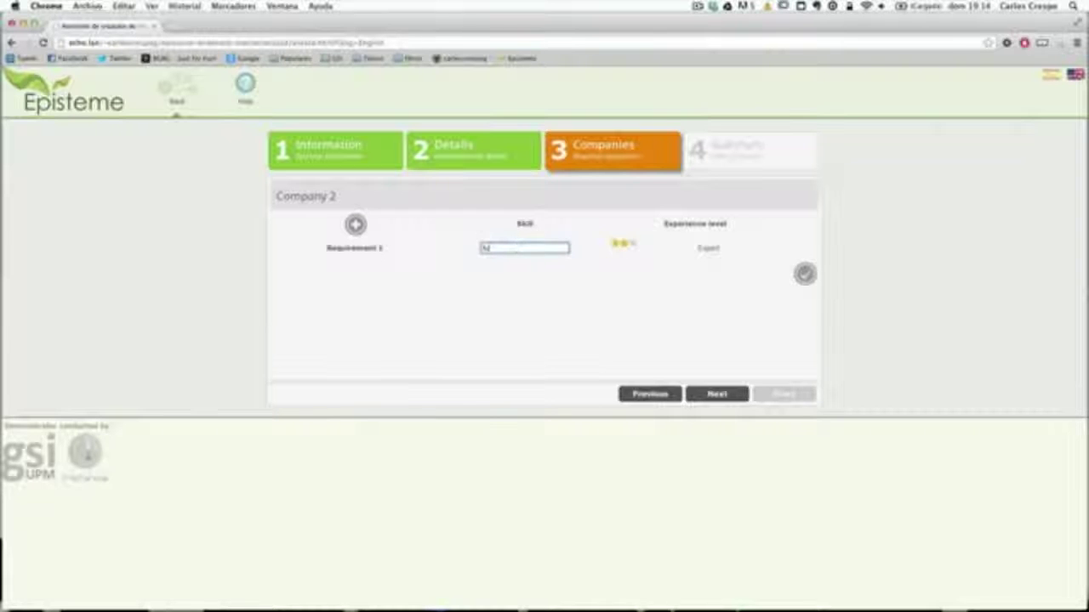
text(u)
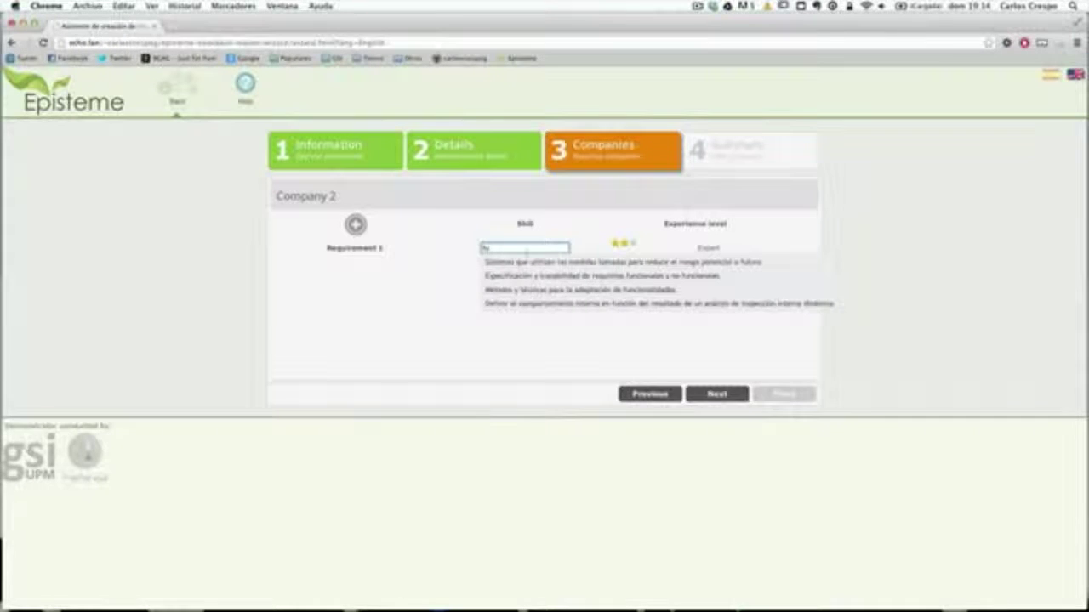
click(548, 304)
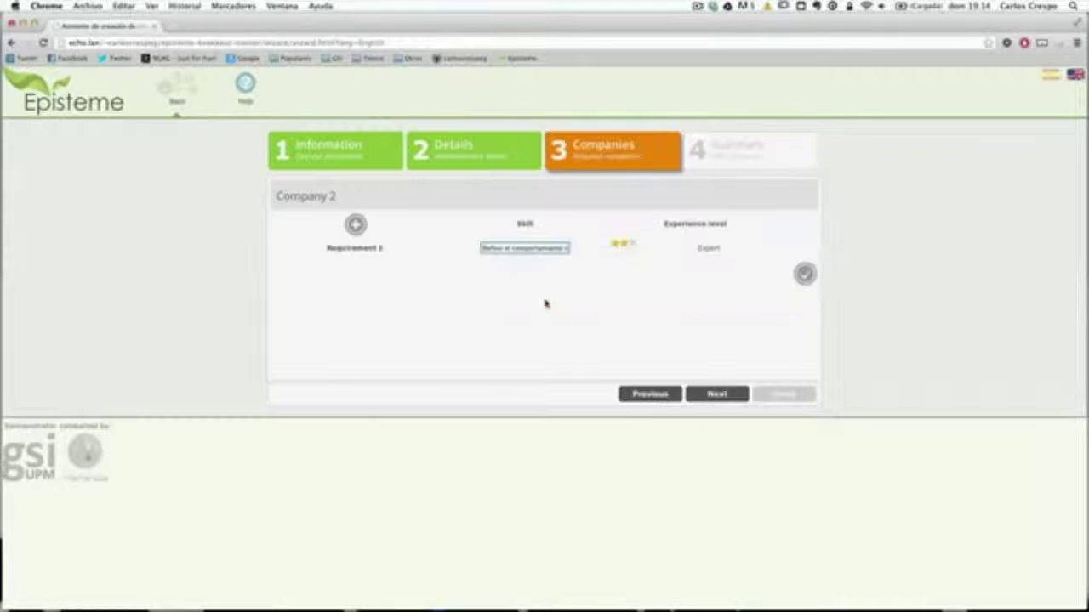
click(614, 243)
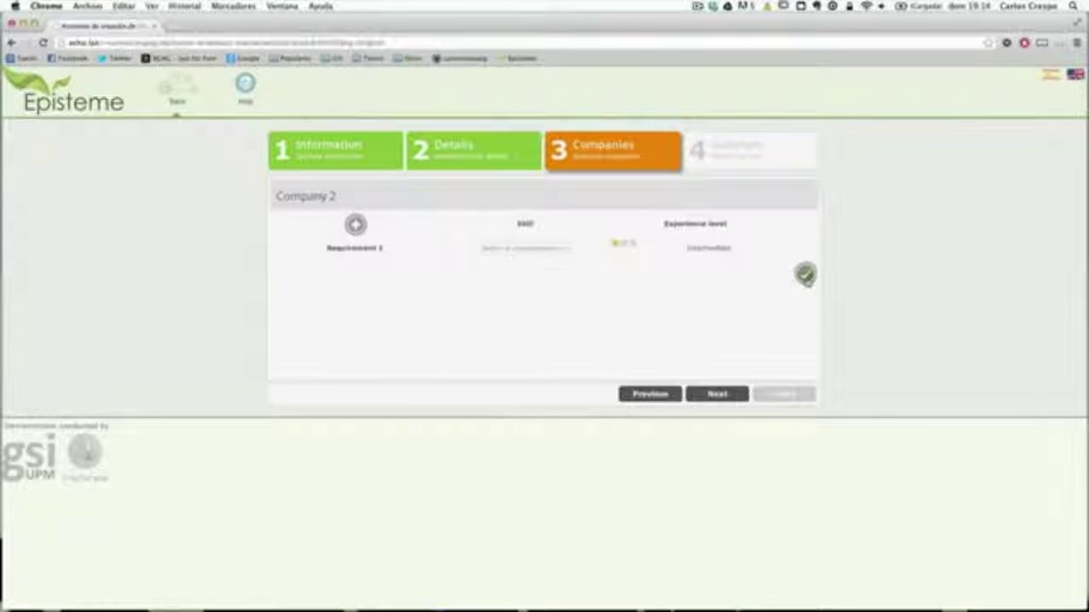
click(804, 273)
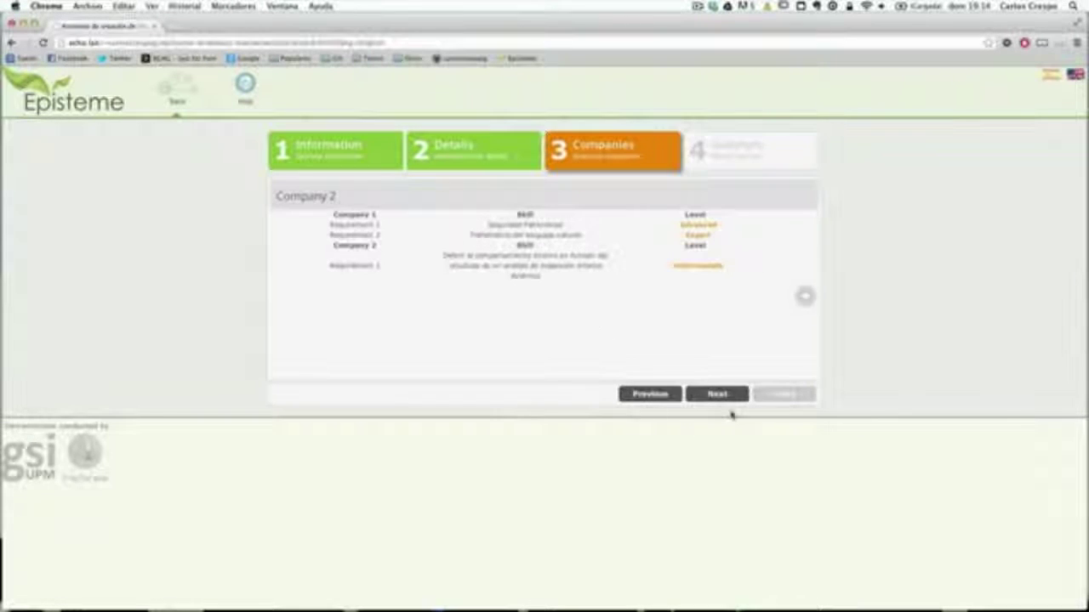
Proceed to the offer summary, finish the wizard and confirm the creation of the opportunity
click(717, 394)
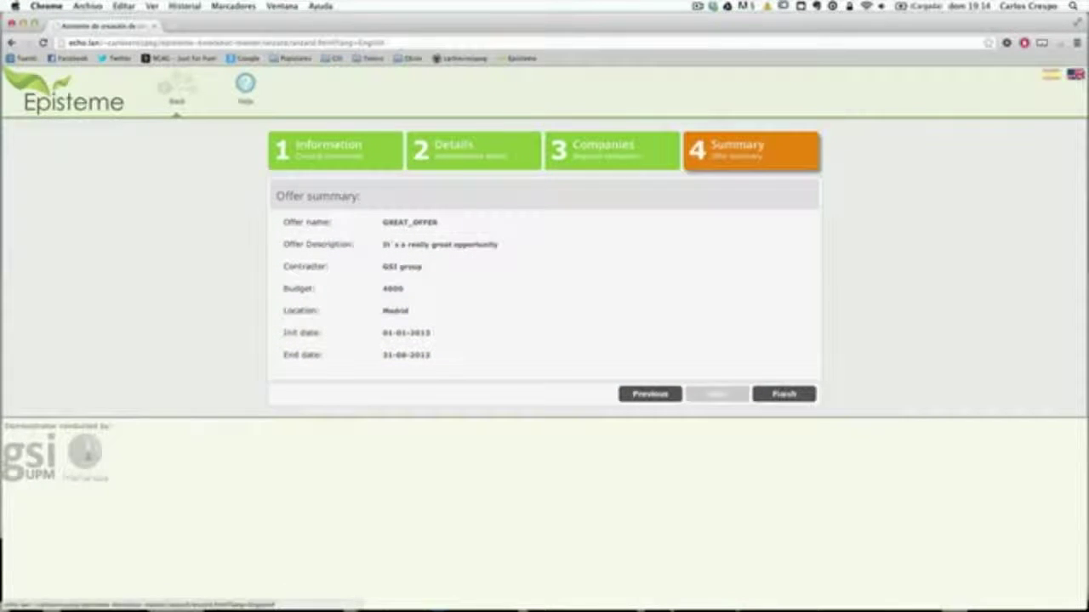
click(783, 394)
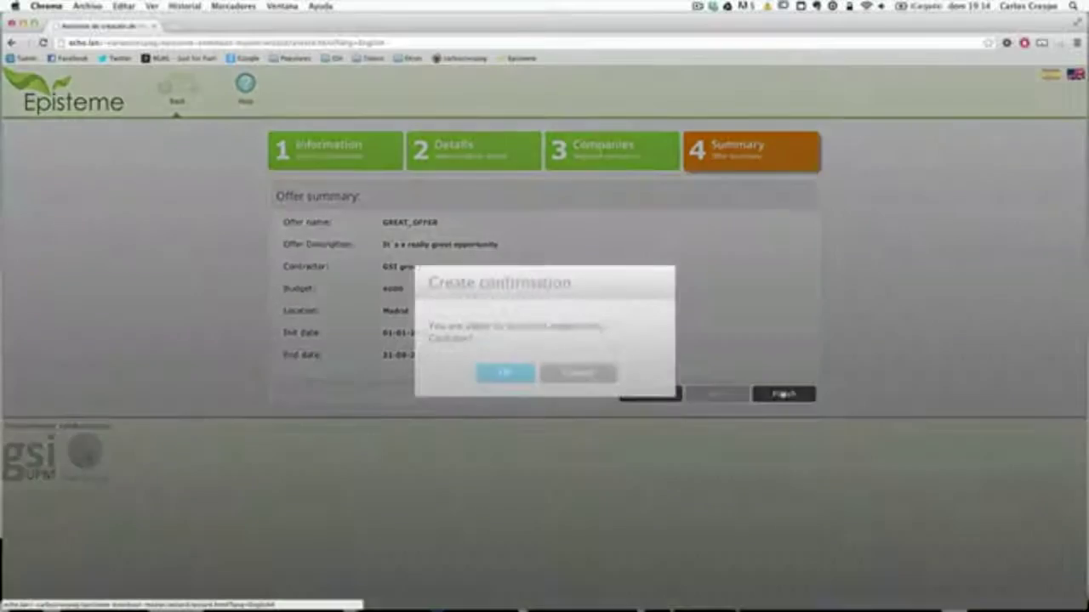
click(495, 374)
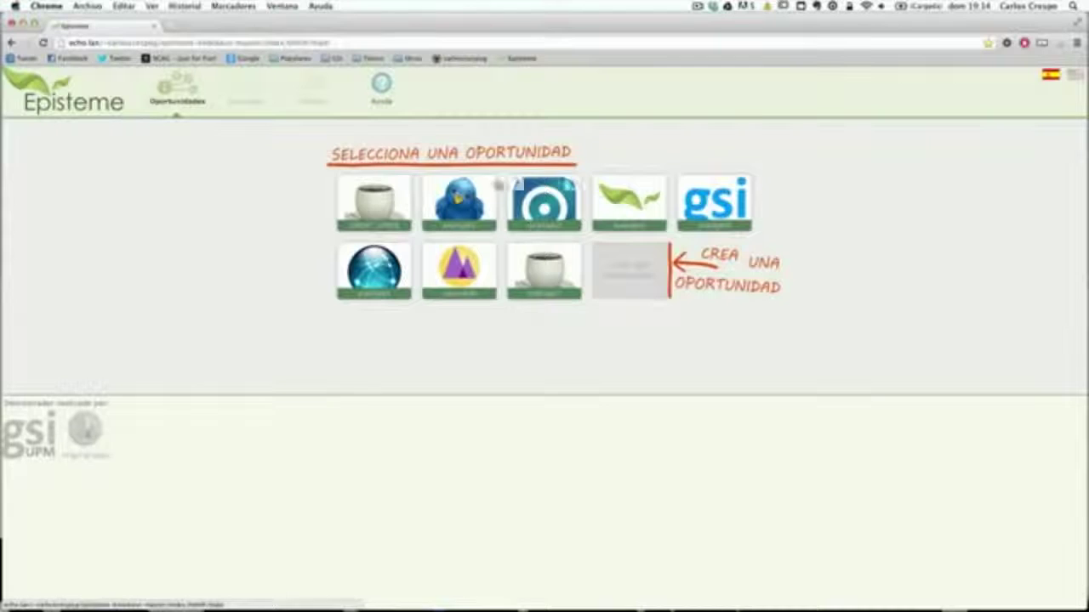
Open the GREAT_OFFER opportunity and view the skill requirements of both company slots
mouse_move(362, 201)
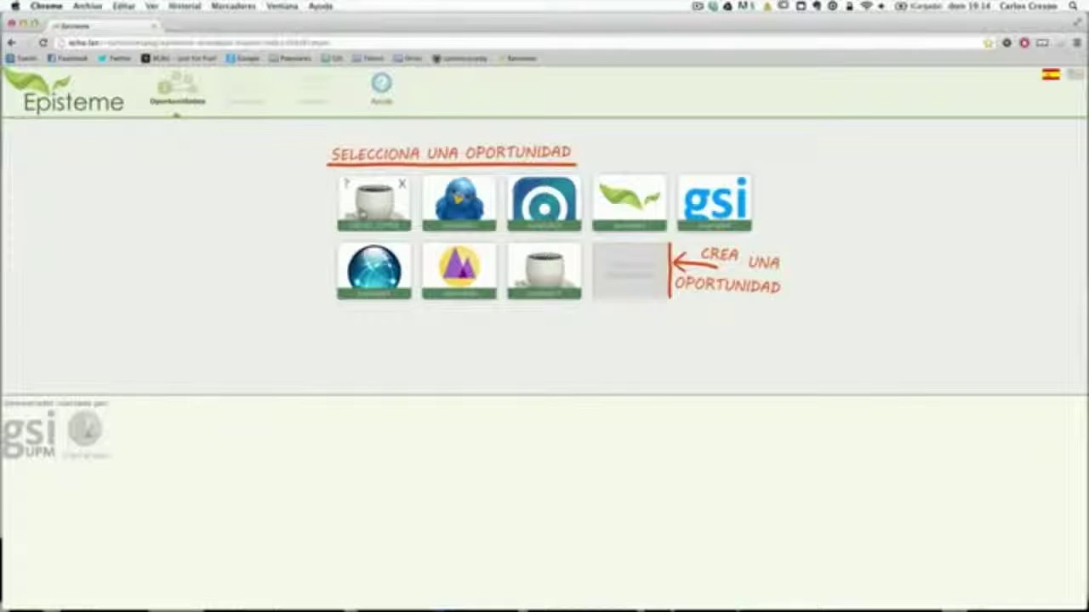
click(362, 210)
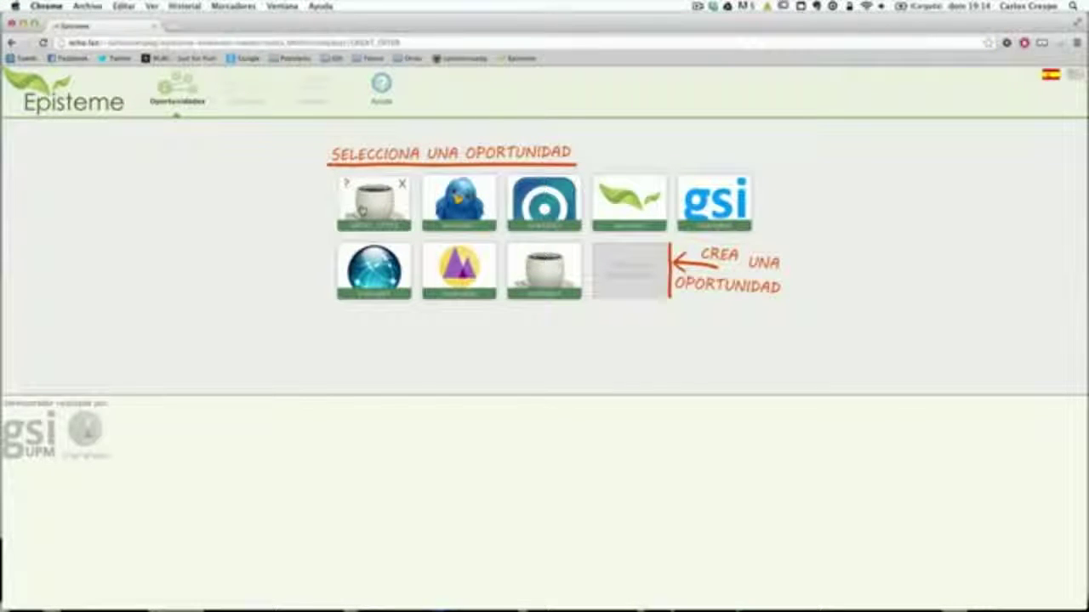
mouse_move(474, 150)
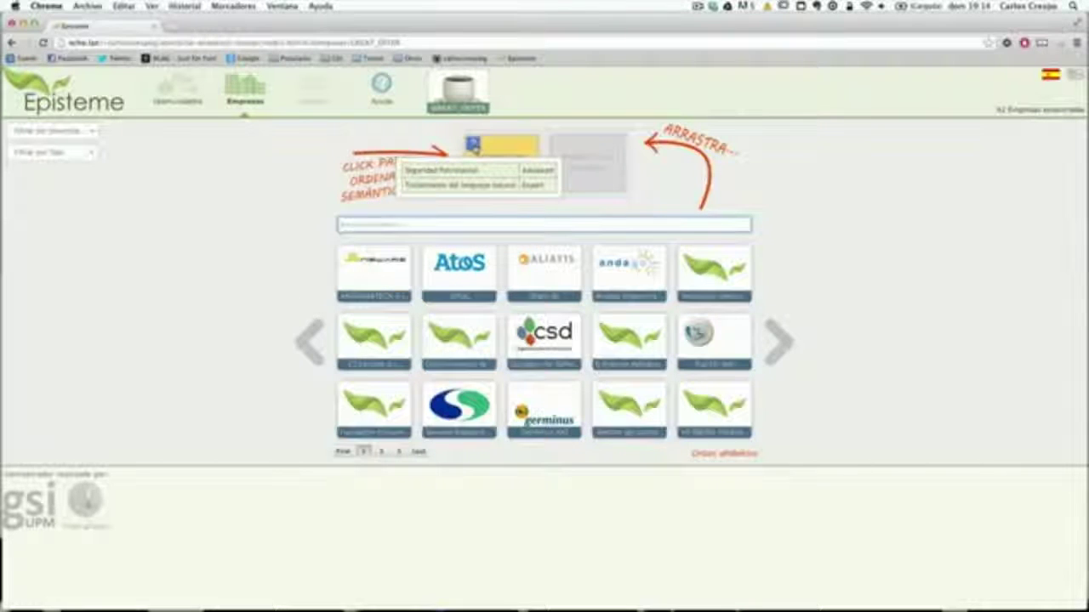
drag(472, 145, 558, 145)
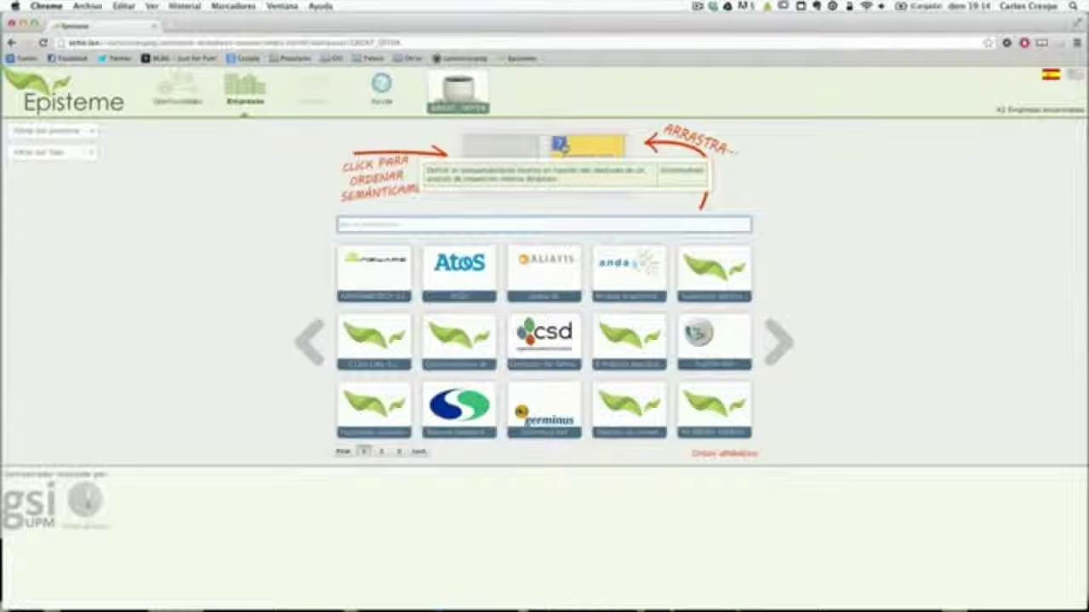
Assign Atos to the first company slot and Andago to the second, and confirm proceeding to finalize the consortium
drag(460, 264, 501, 160)
drag(630, 270, 586, 157)
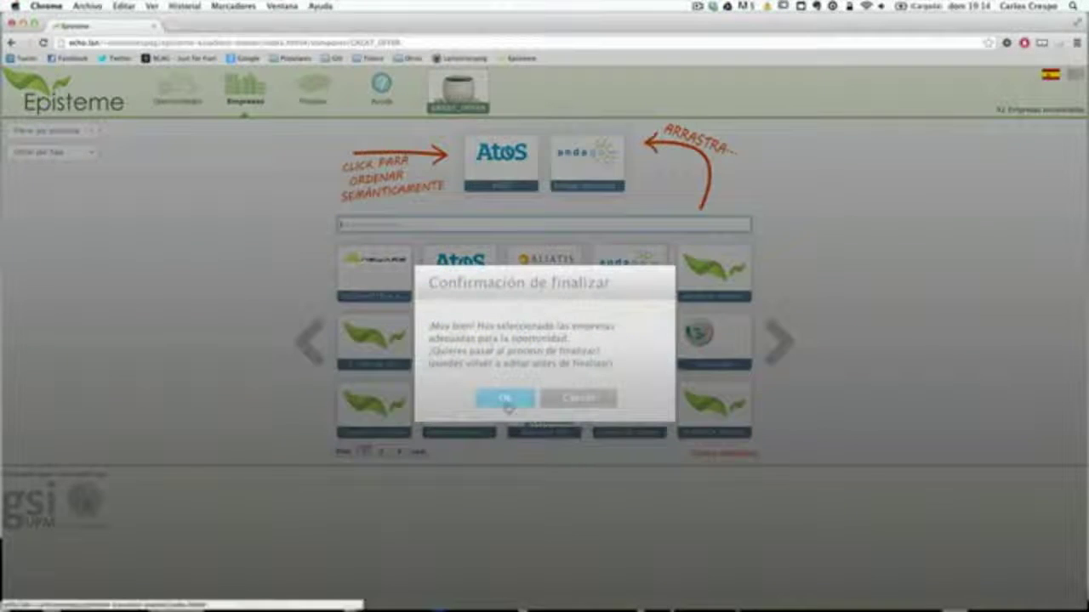
click(506, 400)
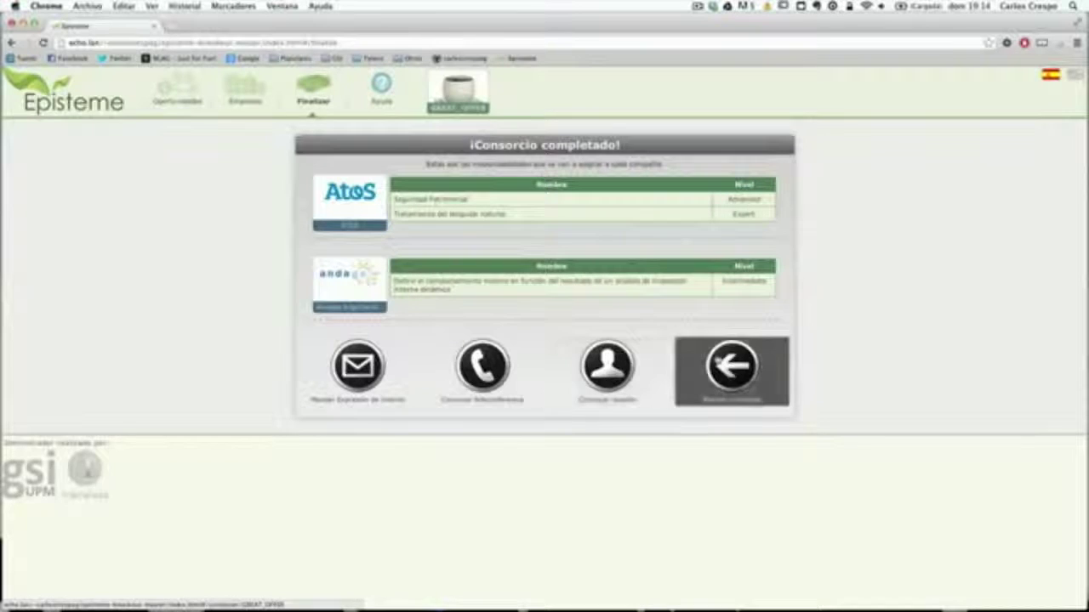
click(701, 350)
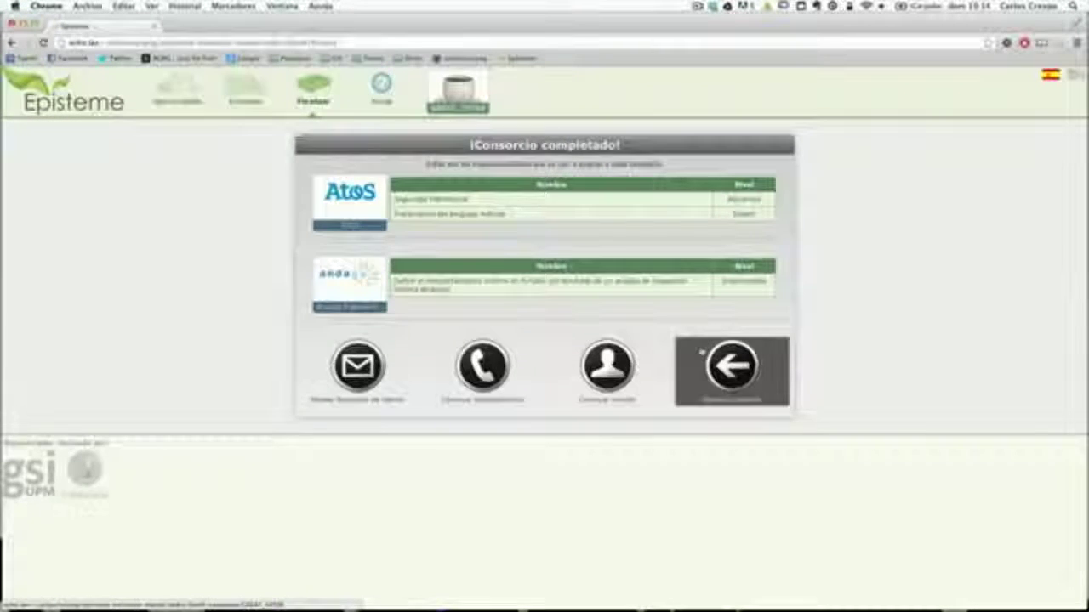